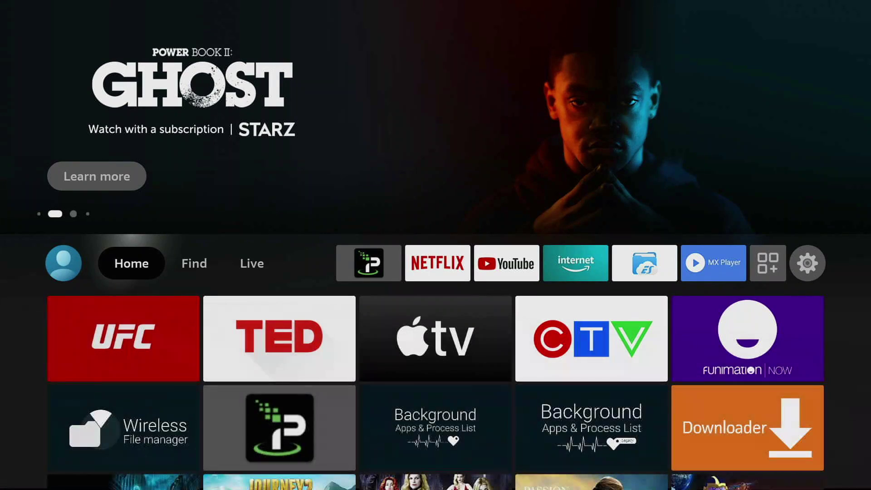
Move along the home screen rows to the Internet (Silk) browser tile and launch it.
{"action": "key", "text": "Down"}
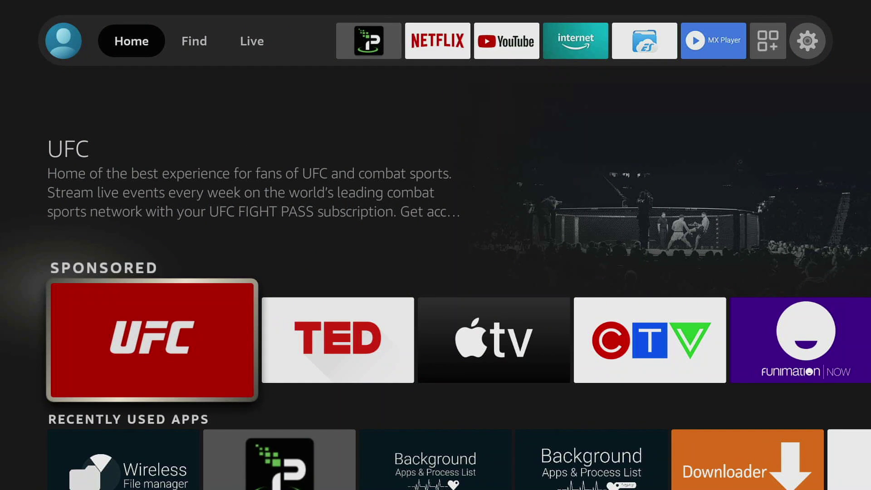
{"action": "key", "text": "Right"}
{"action": "key", "text": "Right"}
{"action": "key", "text": "Right"}
{"action": "key", "text": "Right"}
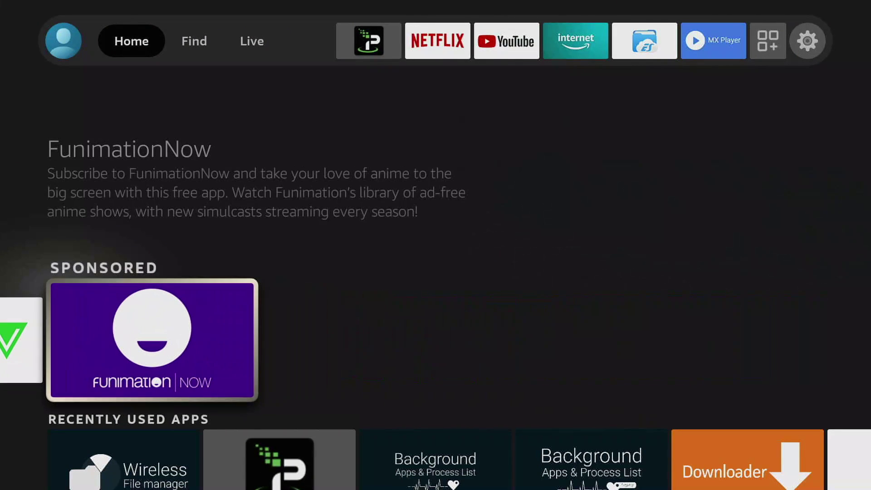
{"action": "key", "text": "Up"}
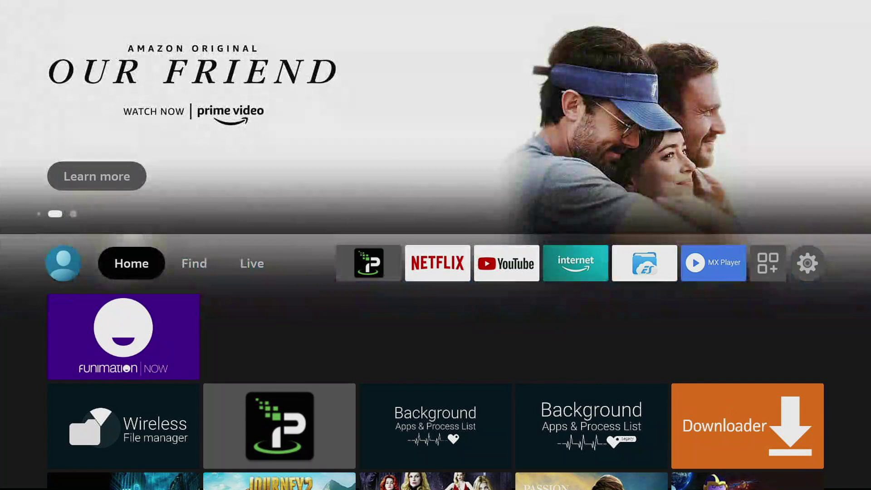
{"action": "key", "text": "Right"}
{"action": "key", "text": "Right"}
{"action": "key", "text": "Right"}
{"action": "key", "text": "Right"}
{"action": "key", "text": "Right"}
{"action": "key", "text": "Right"}
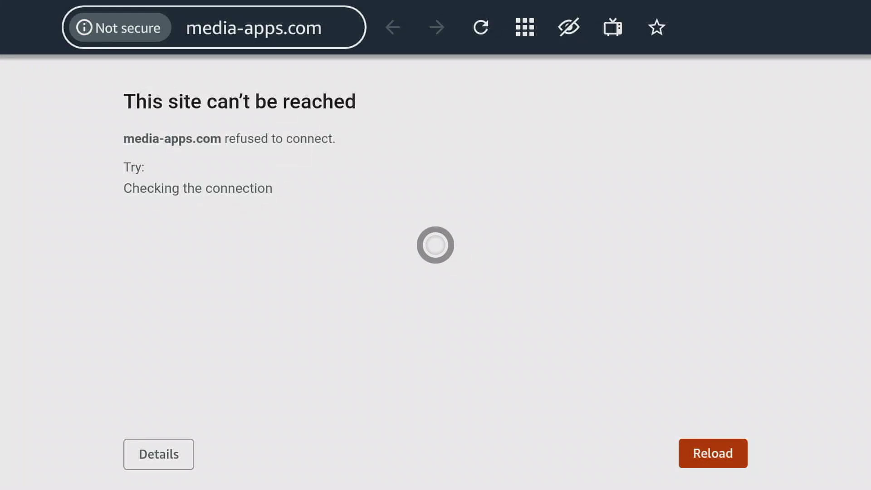
Leave the media-apps.com 'This site can't be reached' page and go back to the Fire TV home screen.
{"action": "key", "text": "Left"}
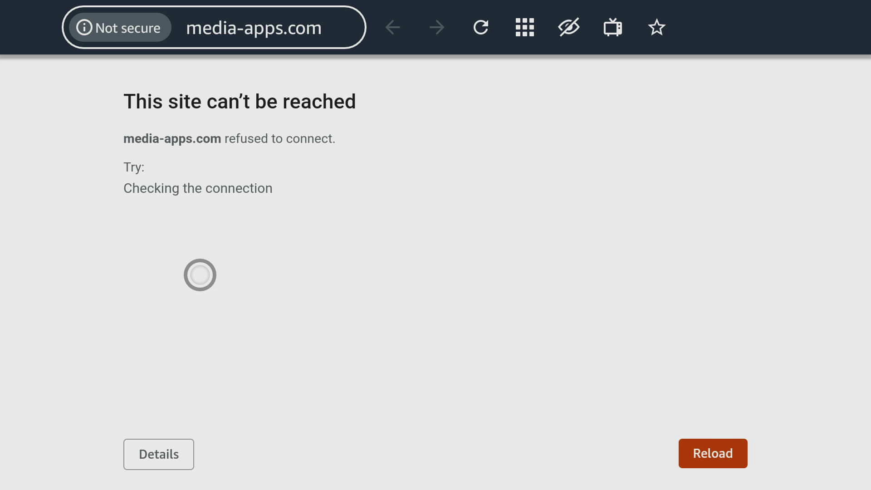
{"action": "key", "text": "Up"}
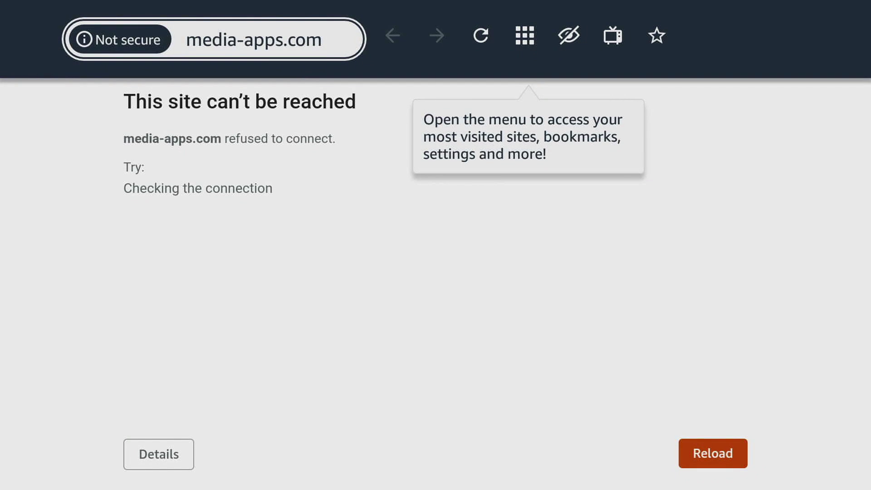
{"action": "key", "text": "Home"}
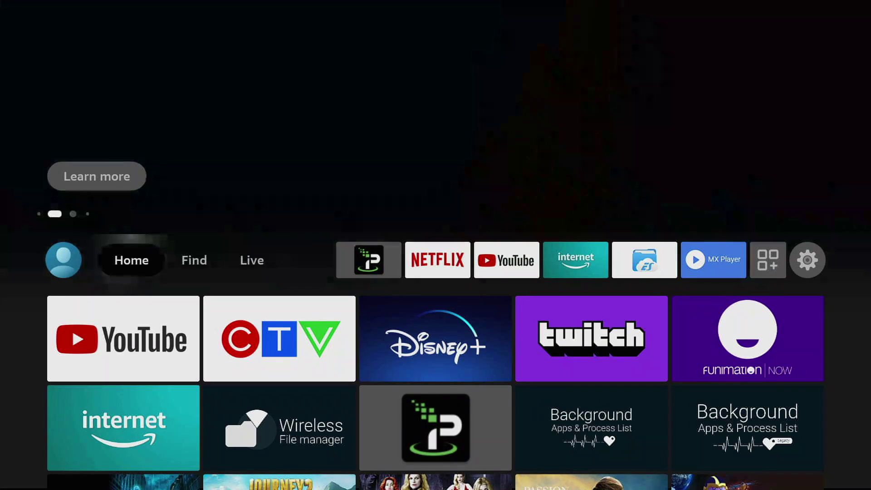
Open Find > Search and enter 'Sen' on the on-screen keyboard.
{"action": "key", "text": "Right"}
{"action": "key", "text": "Down"}
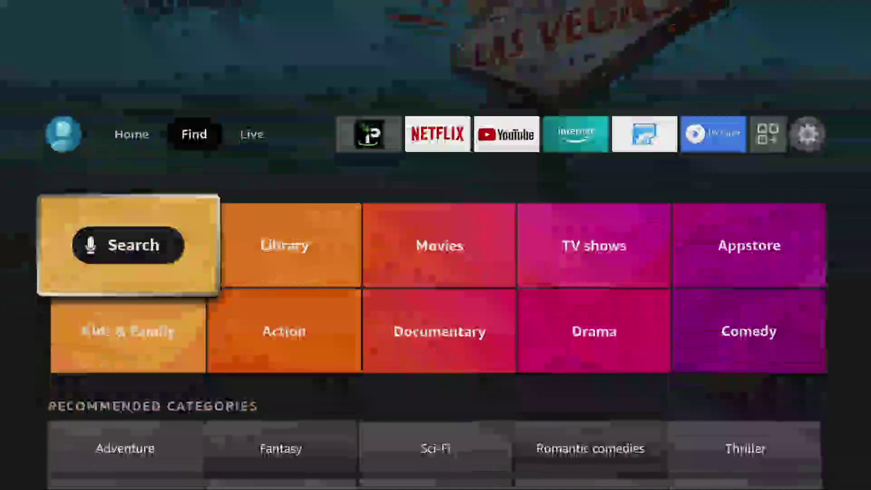
{"action": "key", "text": "Return"}
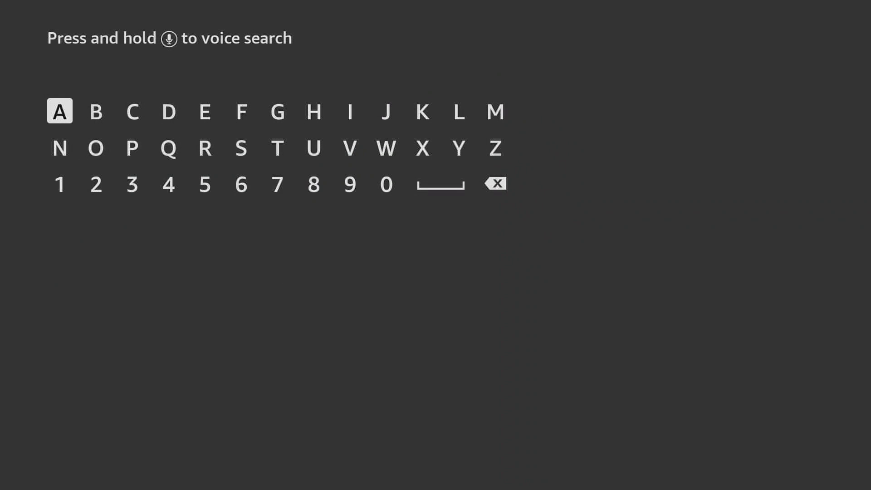
{"action": "key", "text": "Down"}
{"action": "key", "text": "Right"}
{"action": "key", "text": "Right"}
{"action": "key", "text": "Right"}
{"action": "key", "text": "Right"}
{"action": "key", "text": "Right"}
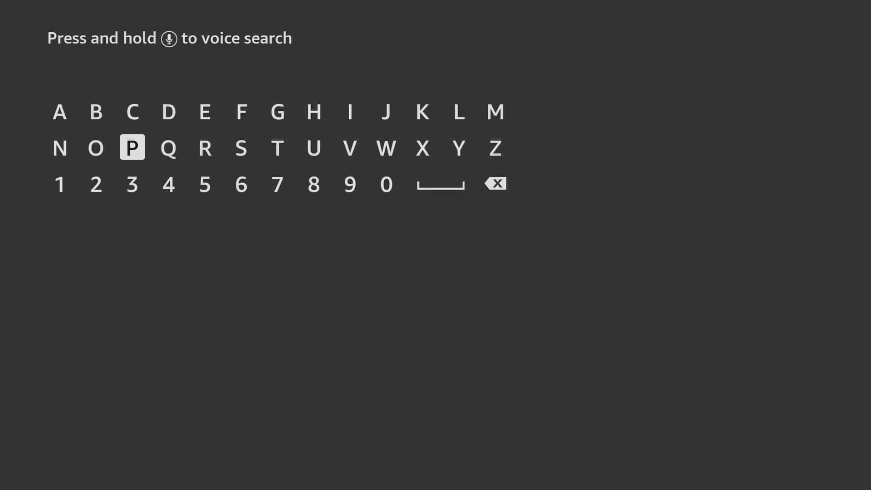
{"action": "key", "text": "Return"}
{"action": "key", "text": "Up"}
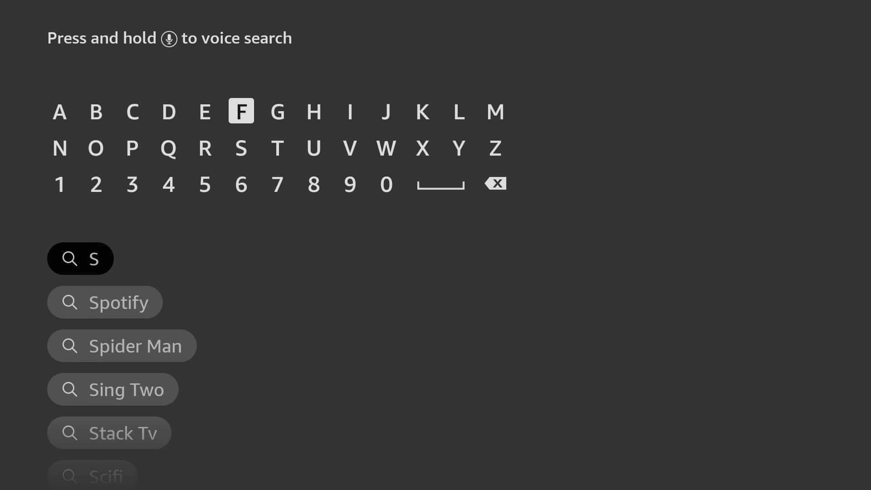
{"action": "key", "text": "Left"}
{"action": "key", "text": "Return"}
{"action": "key", "text": "Down"}
{"action": "key", "text": "Right"}
{"action": "key", "text": "Right"}
{"action": "key", "text": "Right"}
{"action": "key", "text": "Right"}
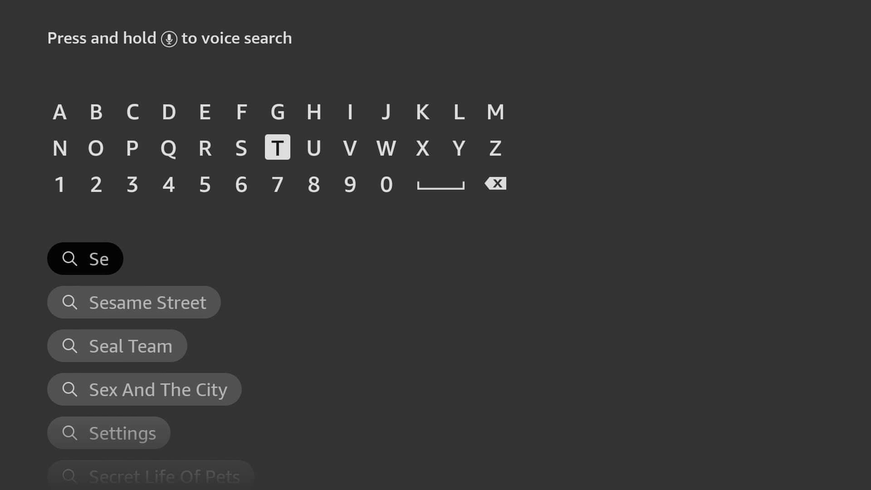
{"action": "key", "text": "Left"}
{"action": "key", "text": "Left"}
{"action": "key", "text": "Left"}
{"action": "key", "text": "Left"}
{"action": "key", "text": "Left"}
{"action": "key", "text": "Left"}
{"action": "key", "text": "Left"}
{"action": "key", "text": "Left"}
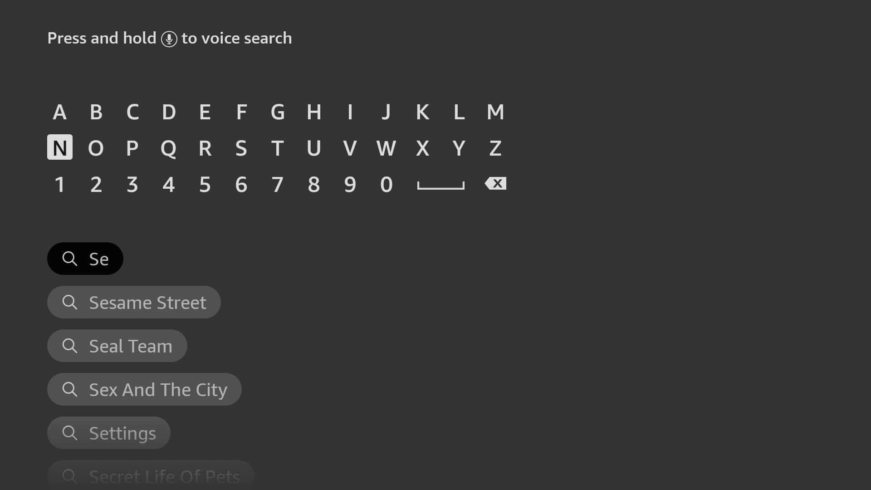
{"action": "key", "text": "Return"}
{"action": "key", "text": "Right"}
{"action": "key", "text": "Right"}
{"action": "key", "text": "Right"}
Choose the 'Send Files To Tv' suggestion and launch Wireless File Manager from the results.
{"action": "key", "text": "Up"}
{"action": "key", "text": "Down"}
{"action": "key", "text": "Down"}
{"action": "key", "text": "Down"}
{"action": "key", "text": "Down"}
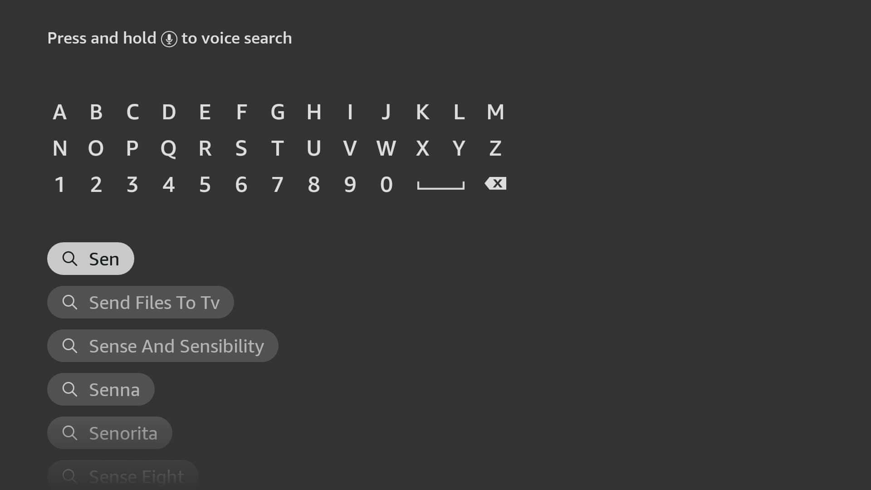
{"action": "key", "text": "Return"}
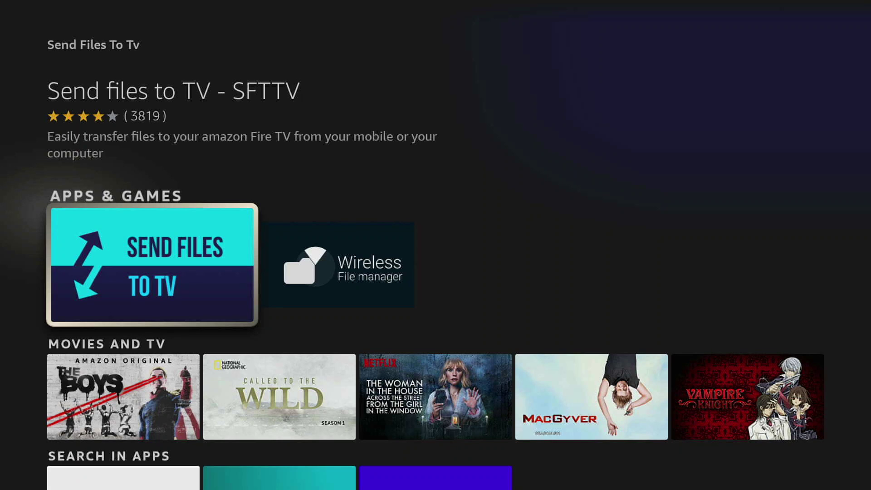
{"action": "key", "text": "Right"}
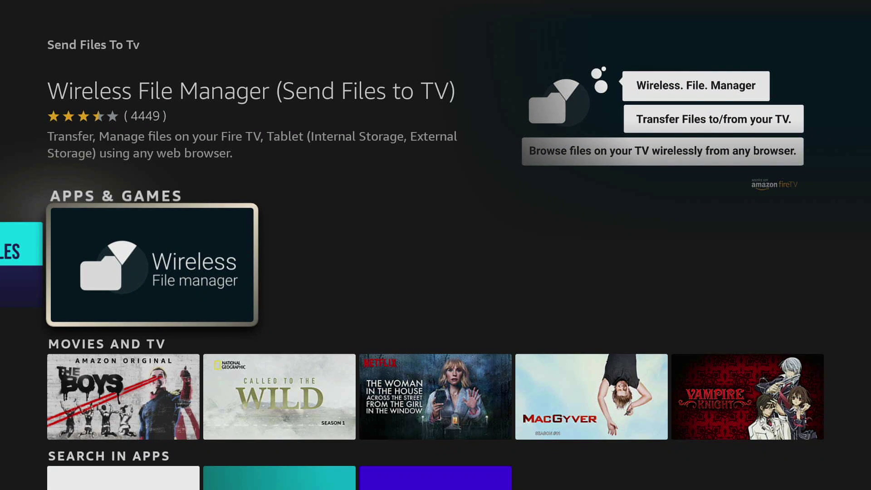
{"action": "key", "text": "Return"}
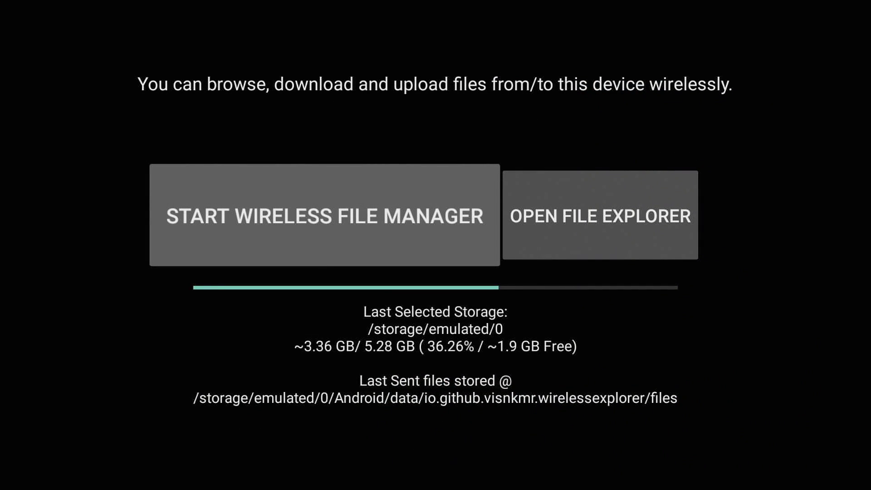
Start the Wireless File Manager server so the stick's storage is served at 192.168.128.183:8080.
{"action": "key", "text": "Right"}
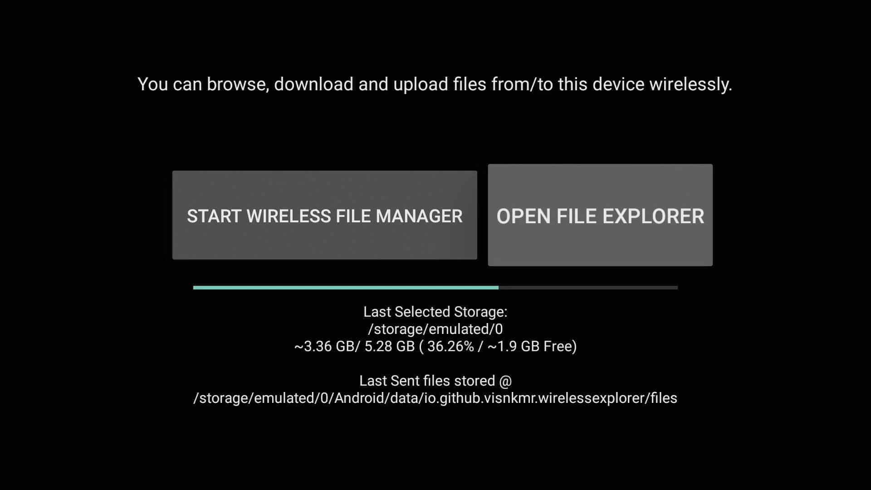
{"action": "key", "text": "Left"}
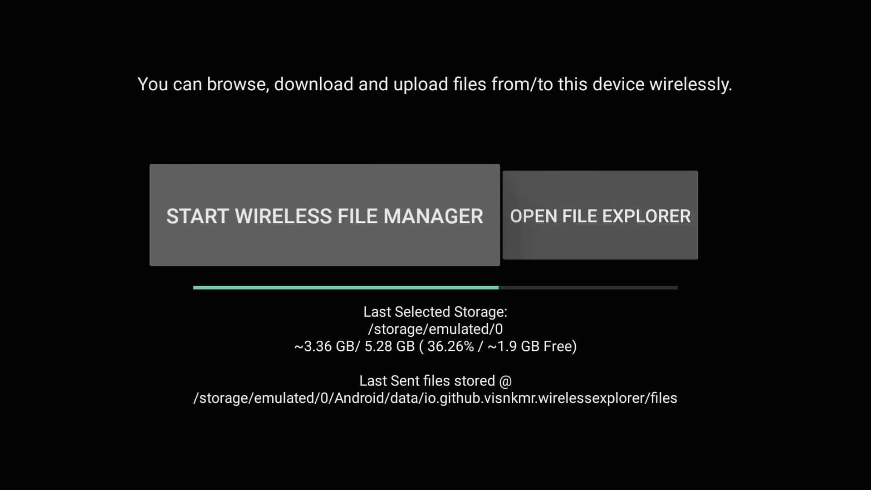
{"action": "key", "text": "Return"}
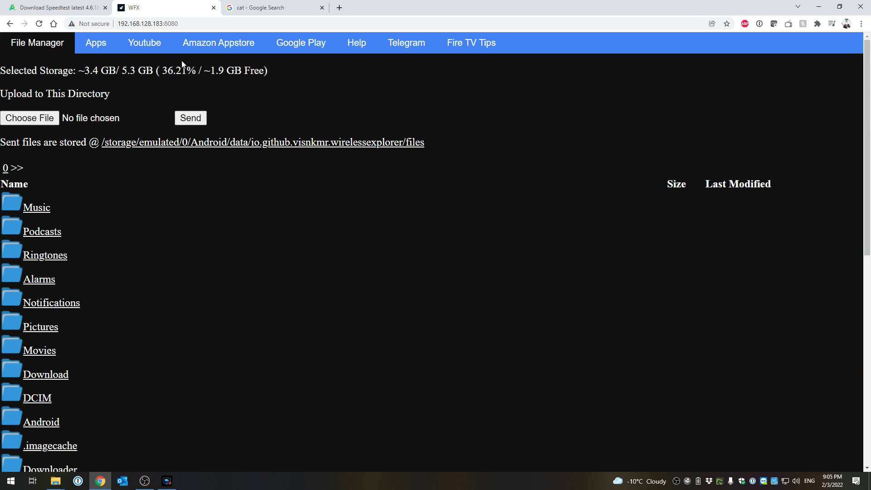
{"action": "left_click", "coordinate": [195, 27]}
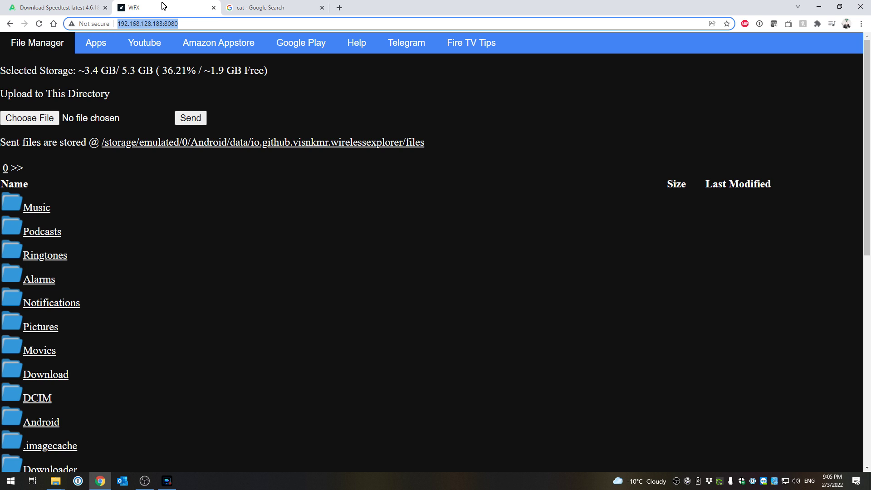
{"action": "left_click", "coordinate": [162, 23]}
{"action": "scroll", "coordinate": [195, 337], "scroll_direction": "down", "scroll_amount": 6}
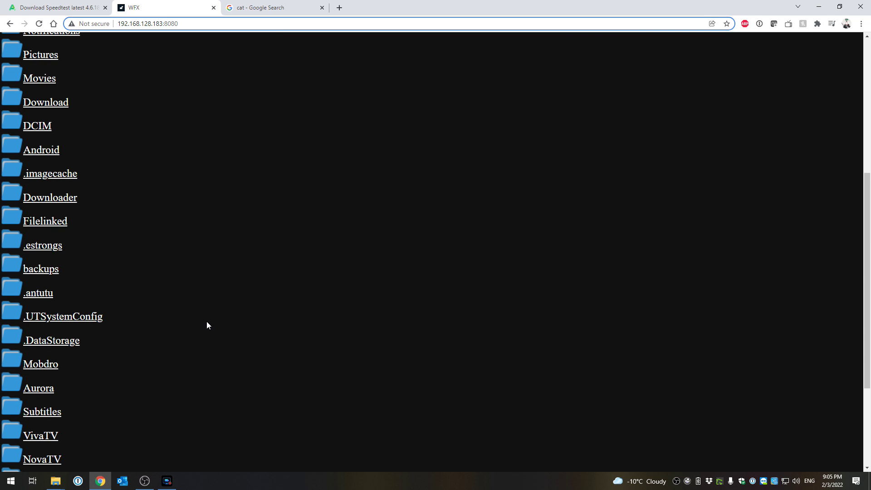
{"action": "scroll", "coordinate": [237, 375], "scroll_direction": "down", "scroll_amount": 3}
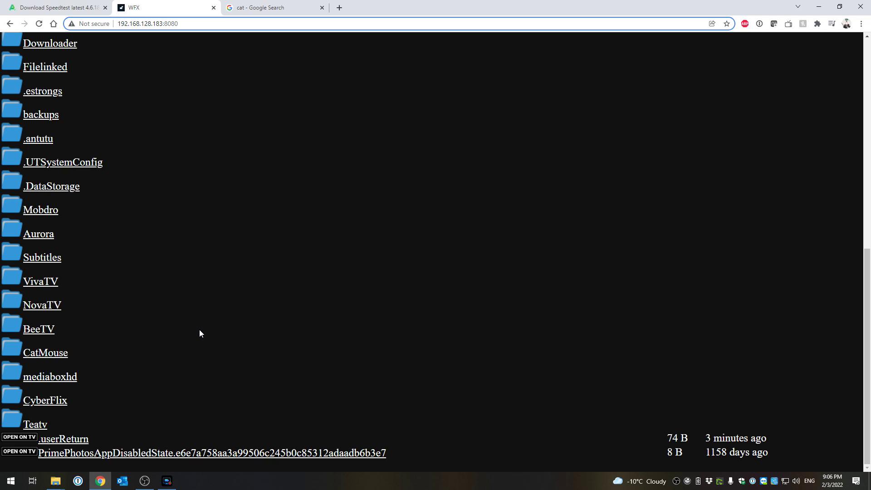
{"action": "scroll", "coordinate": [198, 337], "scroll_direction": "up", "scroll_amount": 5}
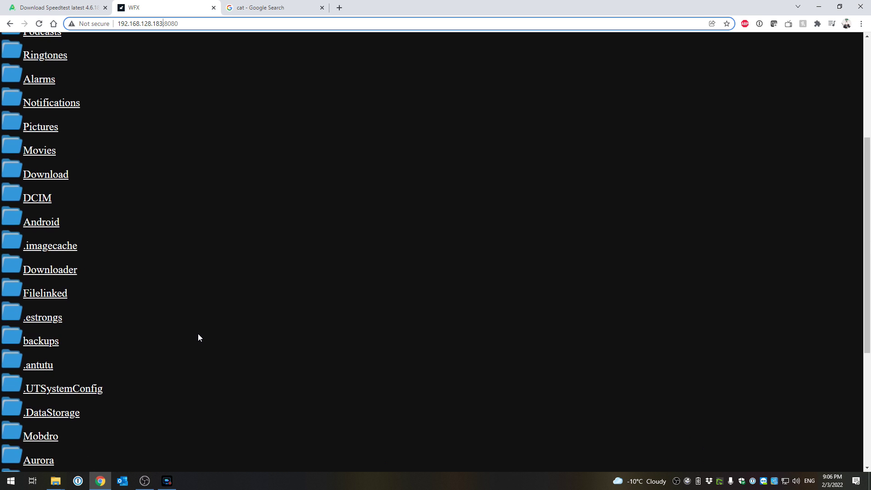
Download the Speedtest by Ookla v4.6.18 APK from APKPure and close the 'cat - Google Search' tab.
{"action": "left_click", "coordinate": [50, 7]}
{"action": "left_click", "coordinate": [212, 54]}
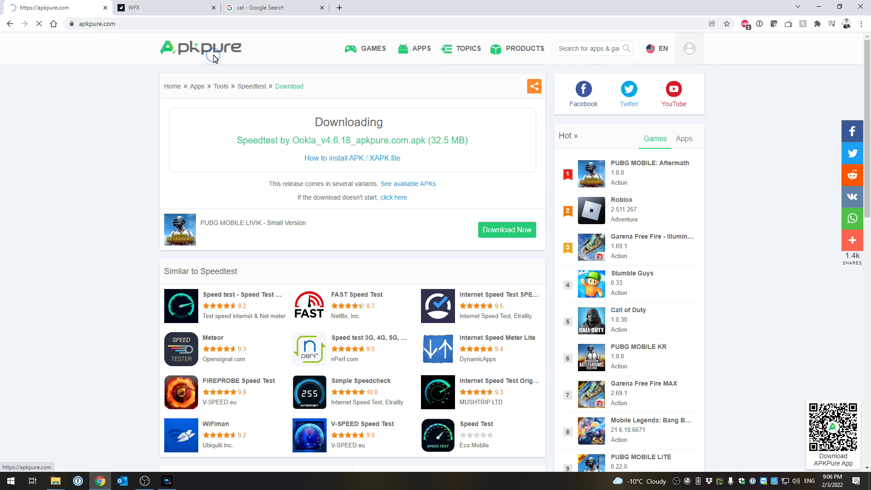
{"action": "scroll", "coordinate": [150, 191], "scroll_direction": "down", "scroll_amount": 5}
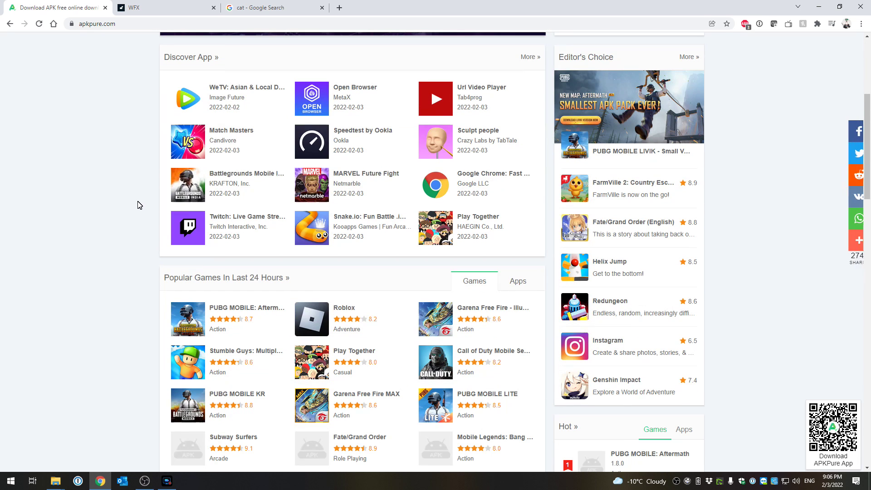
{"action": "left_click", "coordinate": [328, 152]}
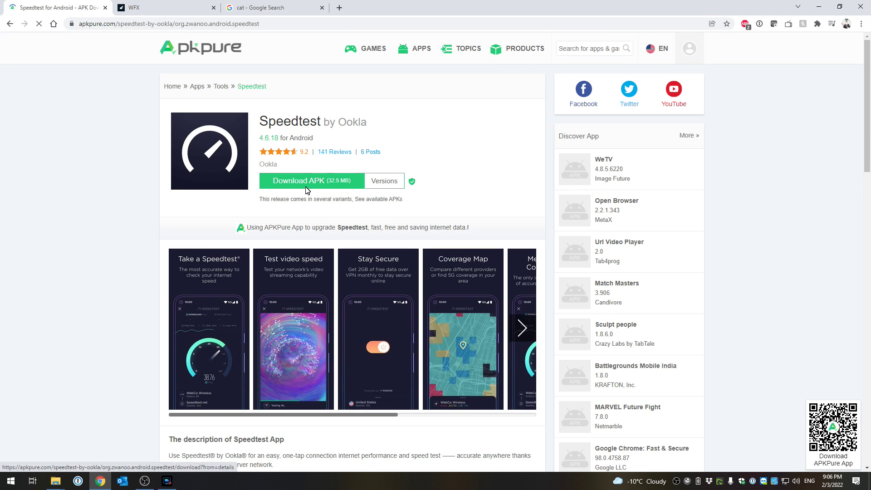
{"action": "left_click", "coordinate": [313, 181]}
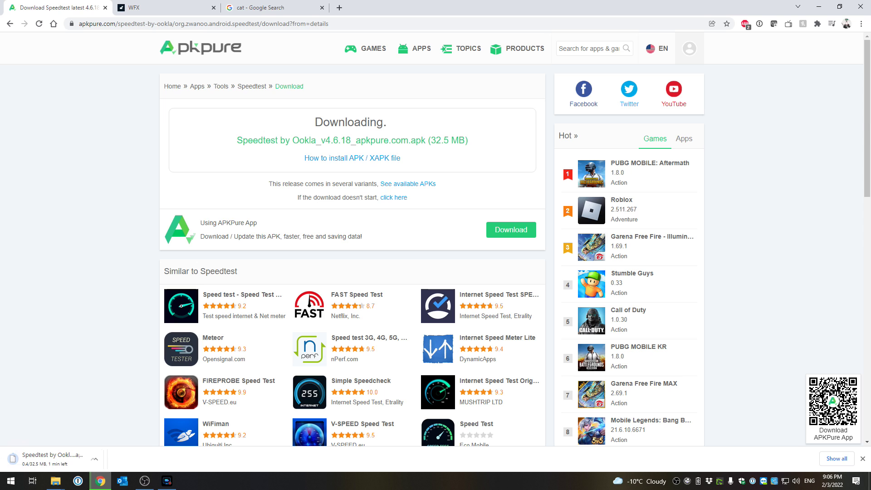
{"action": "left_click", "coordinate": [321, 7]}
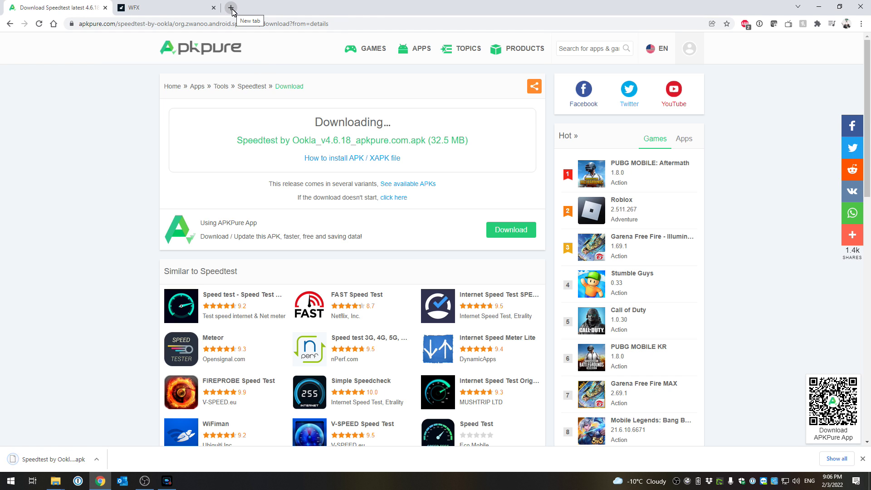
{"action": "left_click", "coordinate": [55, 481]}
{"action": "left_click", "coordinate": [57, 443]}
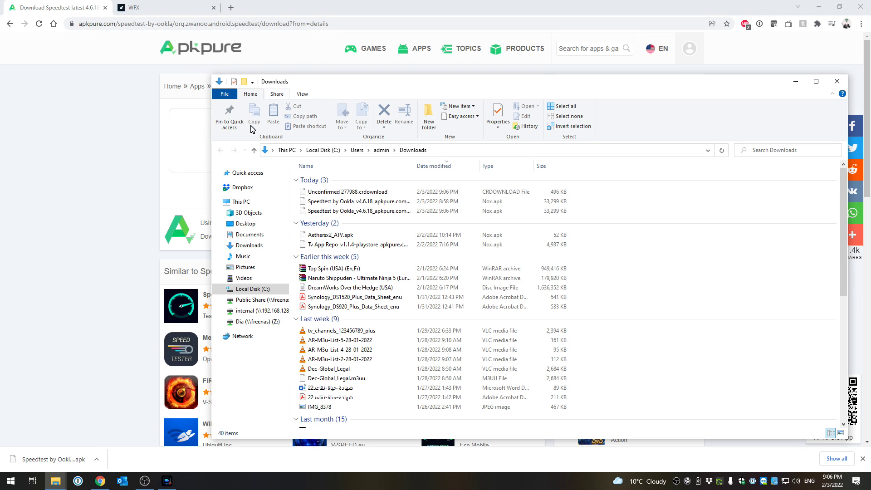
{"action": "left_click", "coordinate": [239, 267]}
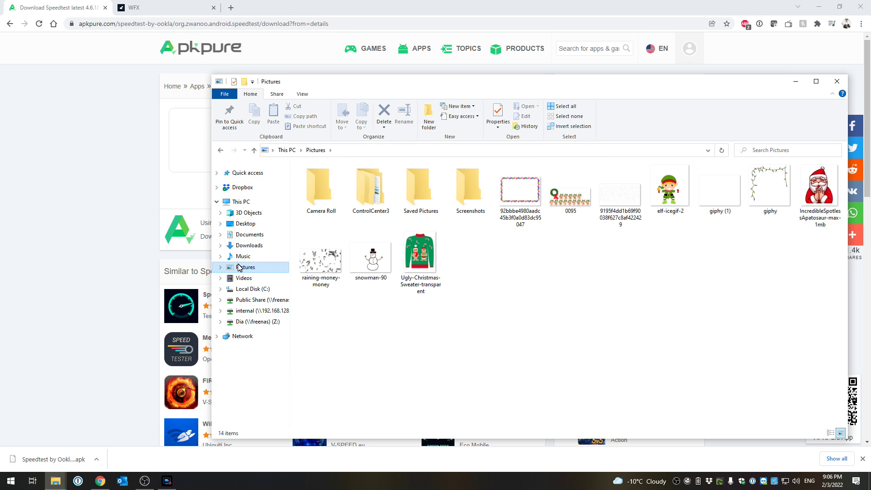
{"action": "left_click", "coordinate": [366, 260]}
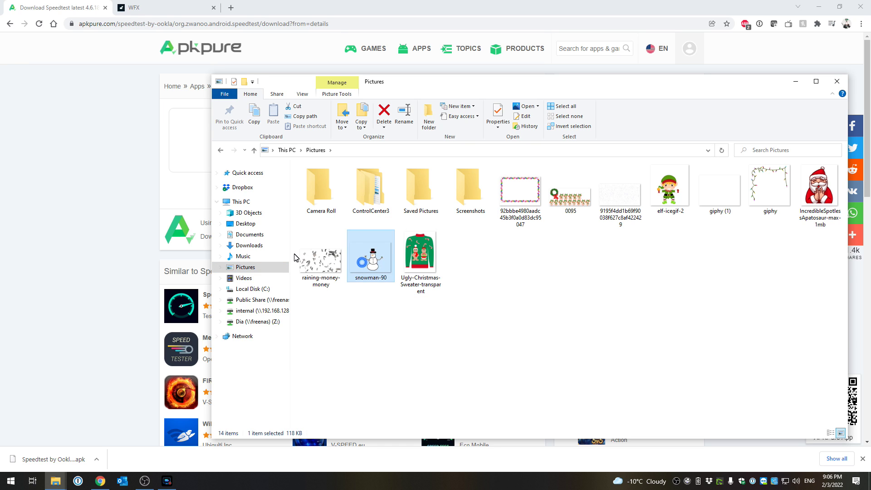
{"action": "left_click", "coordinate": [302, 256]}
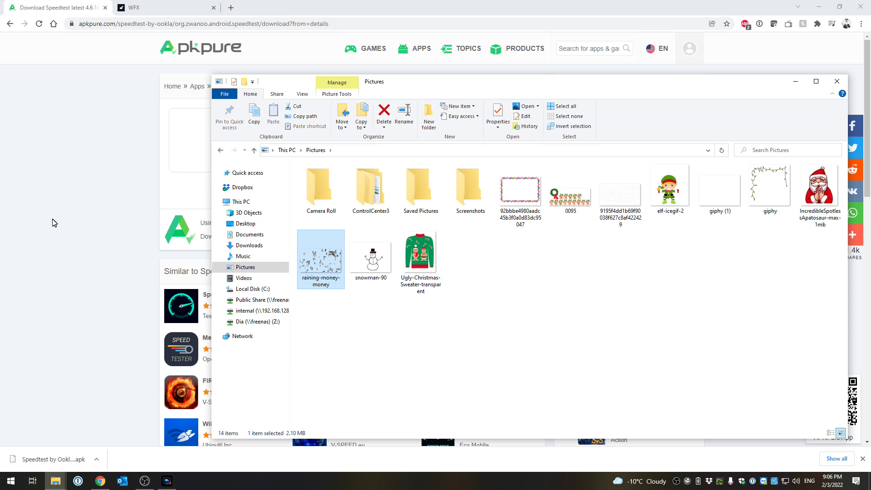
{"action": "left_click", "coordinate": [121, 256]}
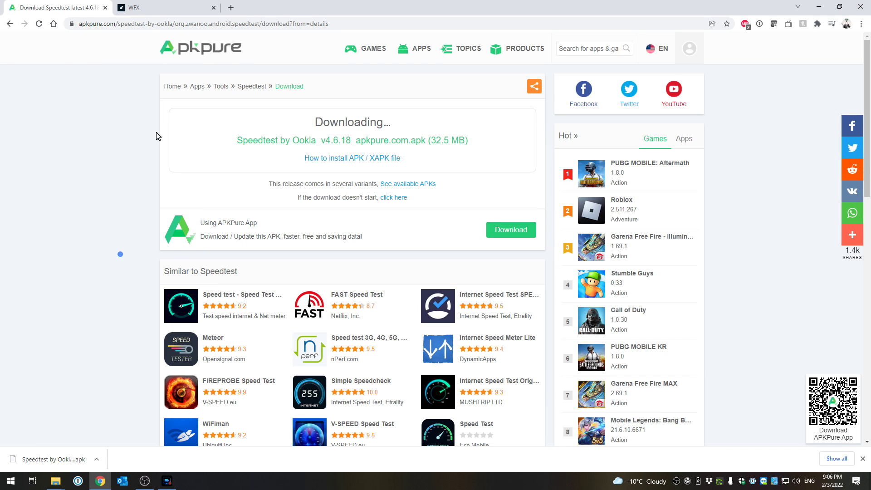
Upload the Speedtest APK to the Fire TV through Wireless File Manager.
{"action": "key", "text": "ctrl+Tab"}
{"action": "scroll", "coordinate": [144, 183], "scroll_direction": "up", "scroll_amount": 5}
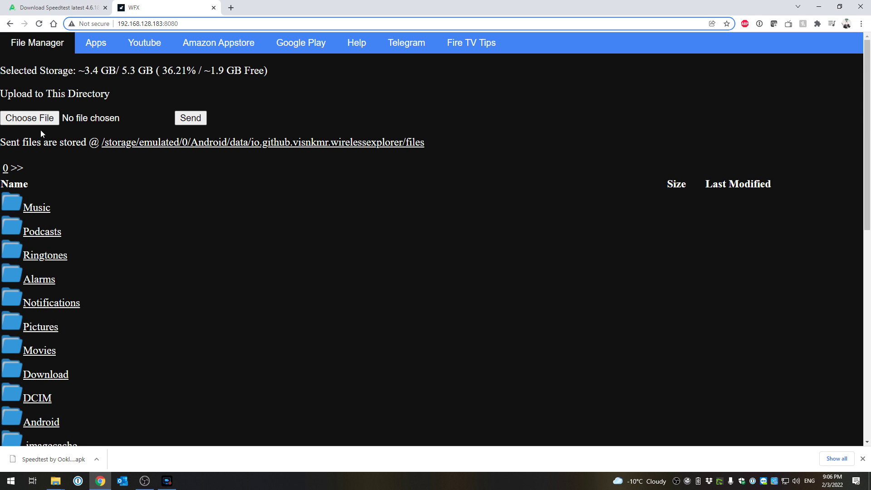
{"action": "left_click", "coordinate": [28, 119]}
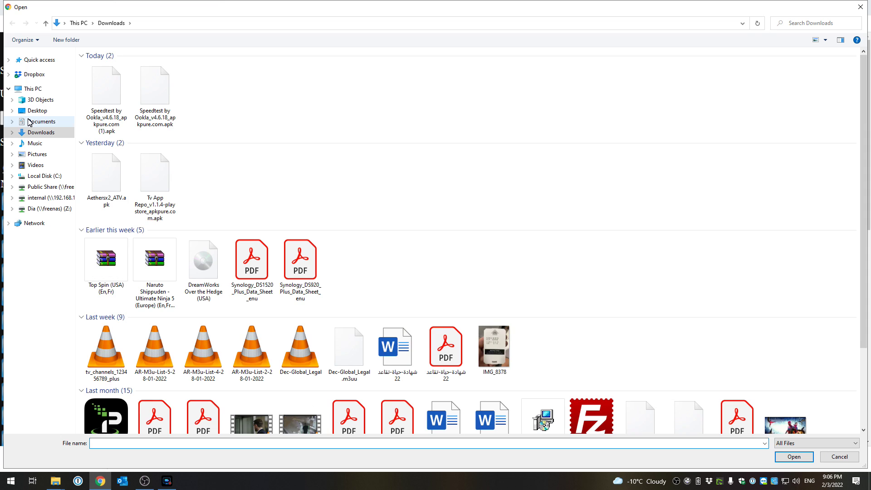
{"action": "double_click", "coordinate": [108, 91]}
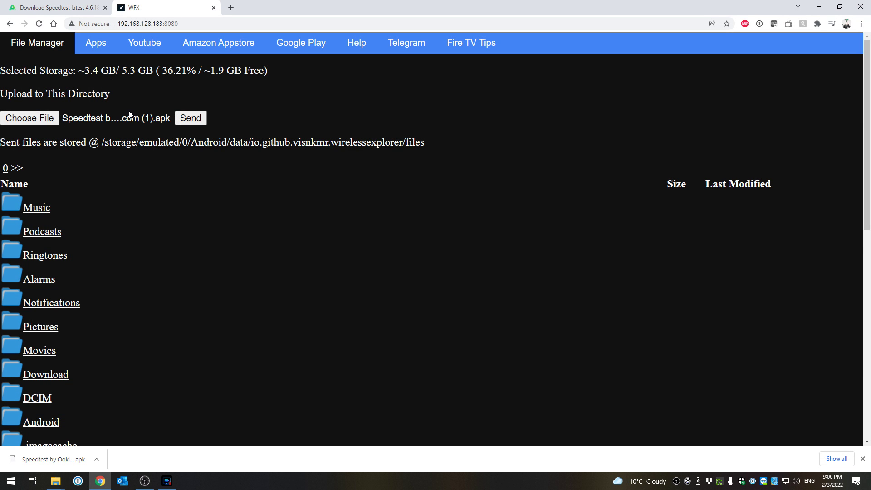
{"action": "left_click", "coordinate": [187, 119]}
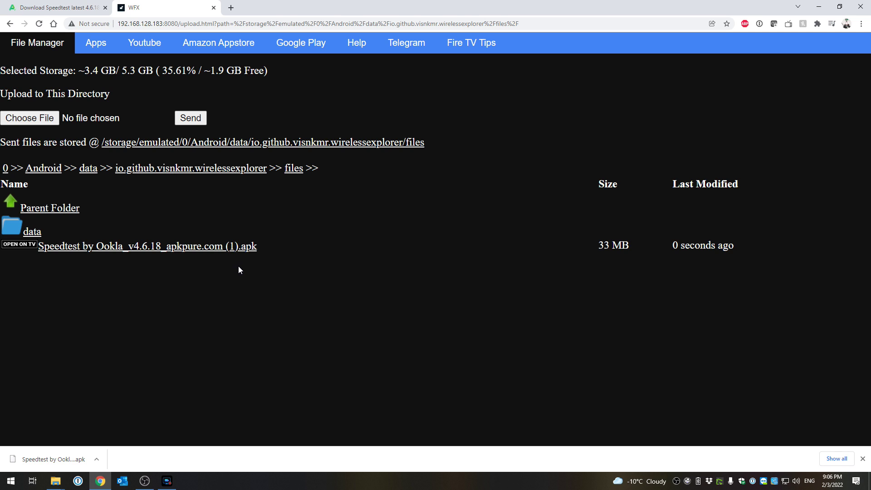
Upload IncredibleSpotlessApatosaur-max-1mb.gif and Ugly-Christmas-Sweater-transparent.png, then return to APKPure's home page.
{"action": "left_click", "coordinate": [45, 119]}
{"action": "left_click", "coordinate": [38, 154]}
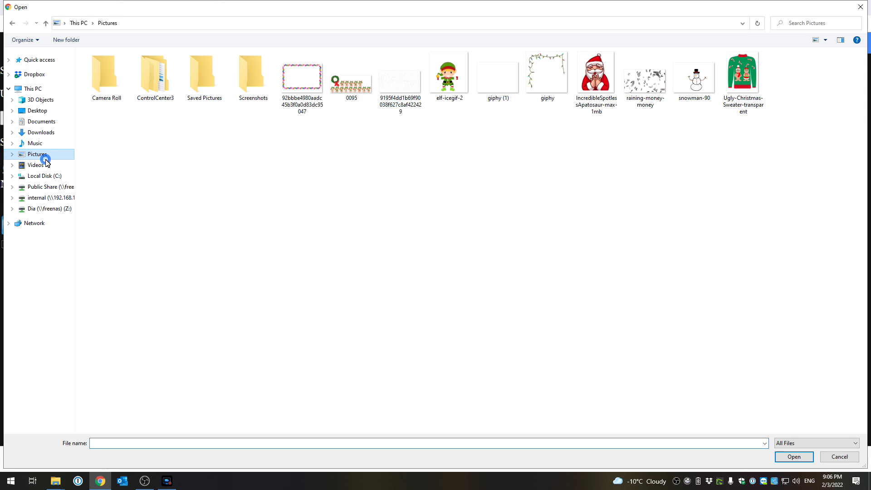
{"action": "double_click", "coordinate": [604, 73]}
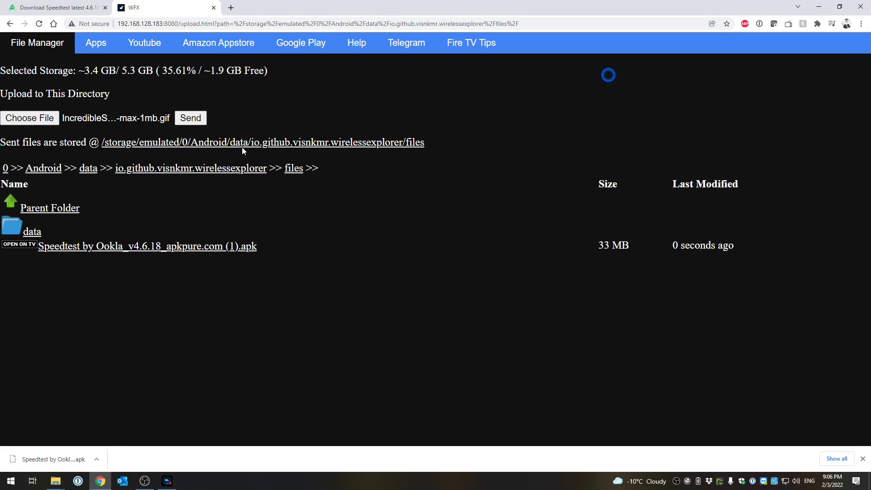
{"action": "left_click", "coordinate": [191, 118]}
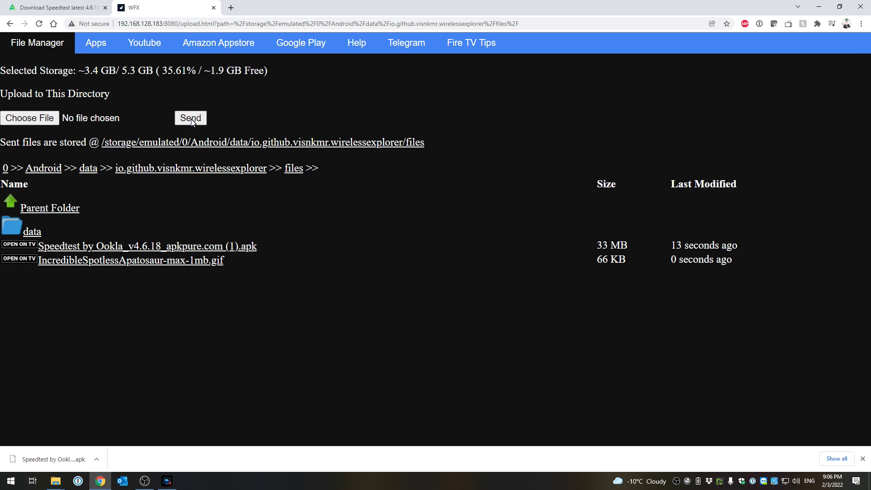
{"action": "left_click", "coordinate": [34, 118]}
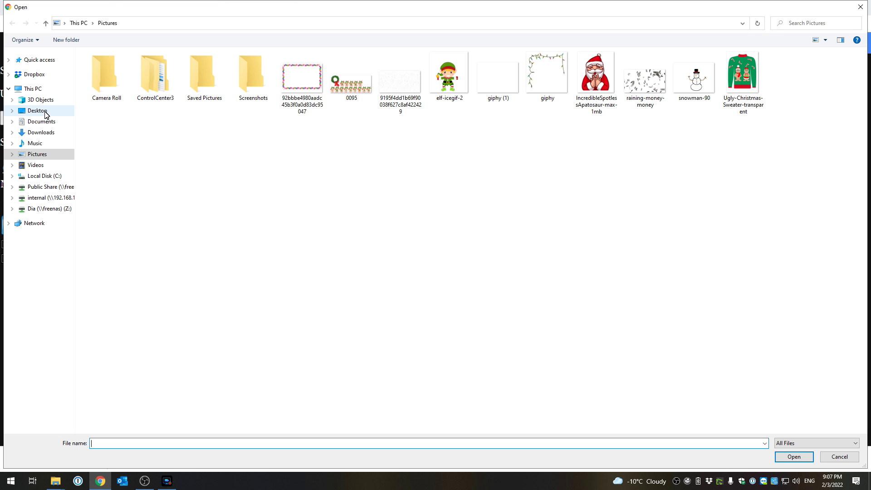
{"action": "double_click", "coordinate": [733, 114]}
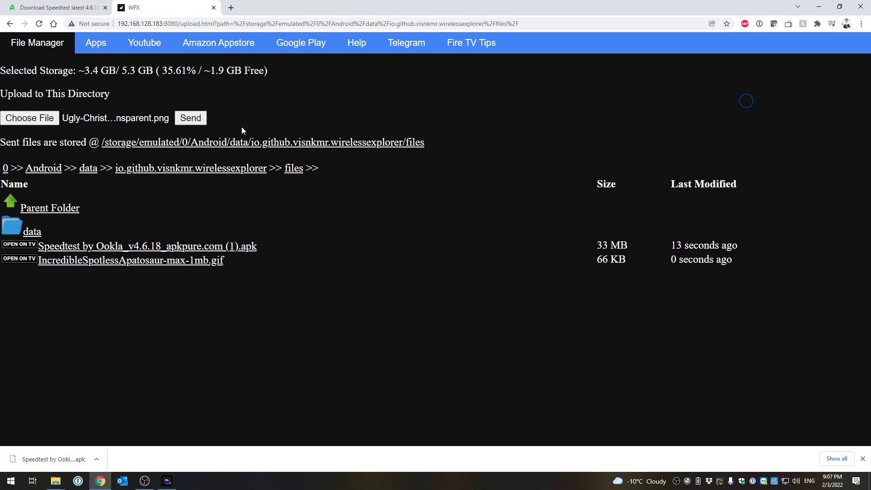
{"action": "left_click", "coordinate": [186, 118]}
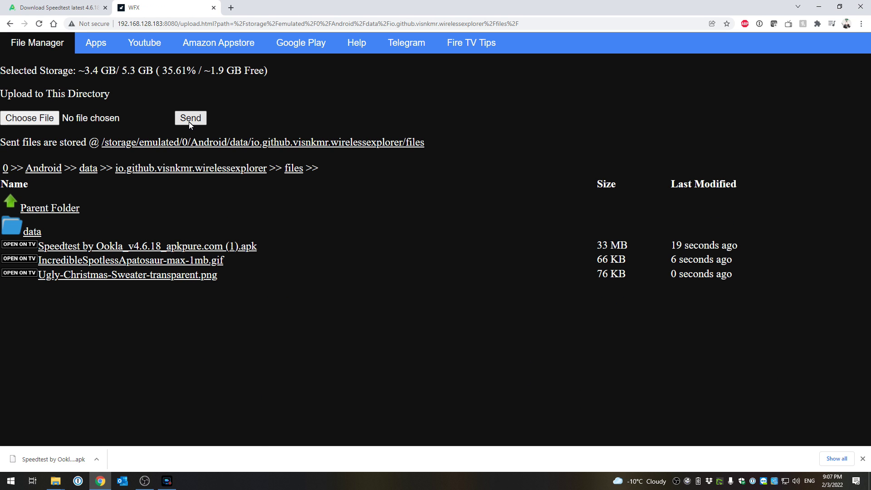
{"action": "left_click", "coordinate": [62, 7]}
{"action": "left_click", "coordinate": [213, 55]}
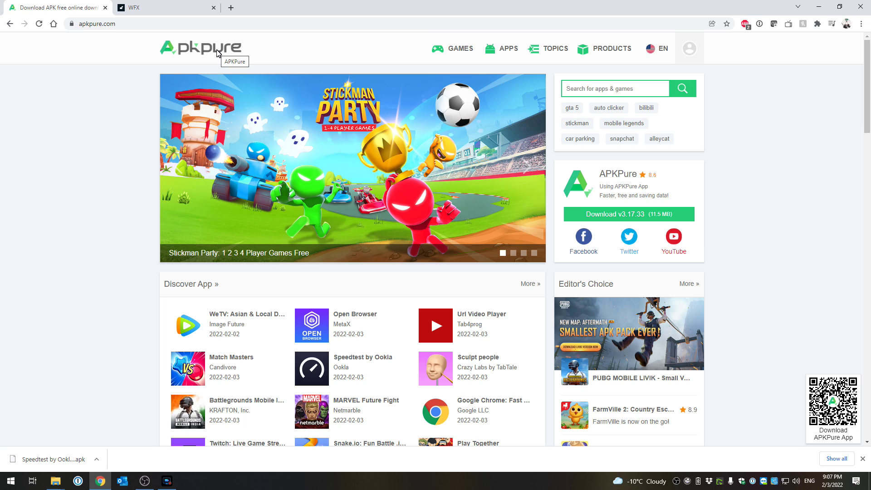
Browse APKPure's Entertainment apps to Tubi and download the Tubi Free Movies TV Shows v4.19.2 APK.
{"action": "scroll", "coordinate": [363, 227], "scroll_direction": "down", "scroll_amount": 5}
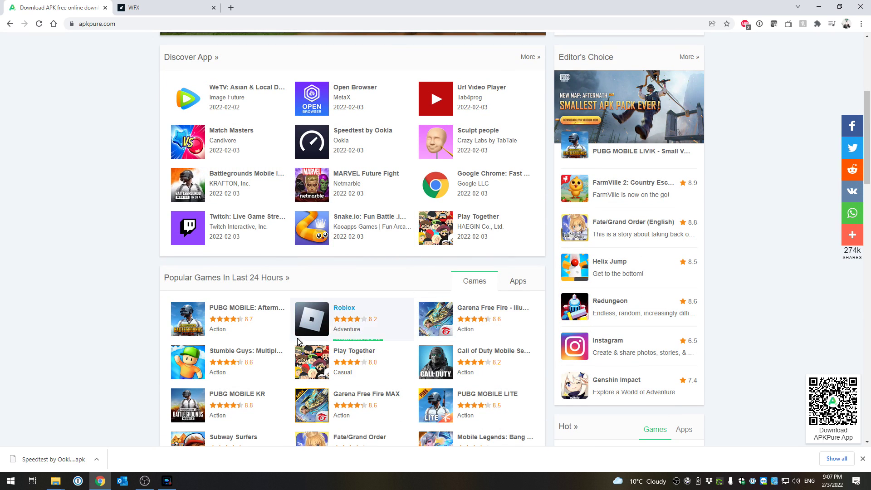
{"action": "scroll", "coordinate": [295, 338], "scroll_direction": "down", "scroll_amount": 4}
{"action": "scroll", "coordinate": [311, 327], "scroll_direction": "up", "scroll_amount": 8}
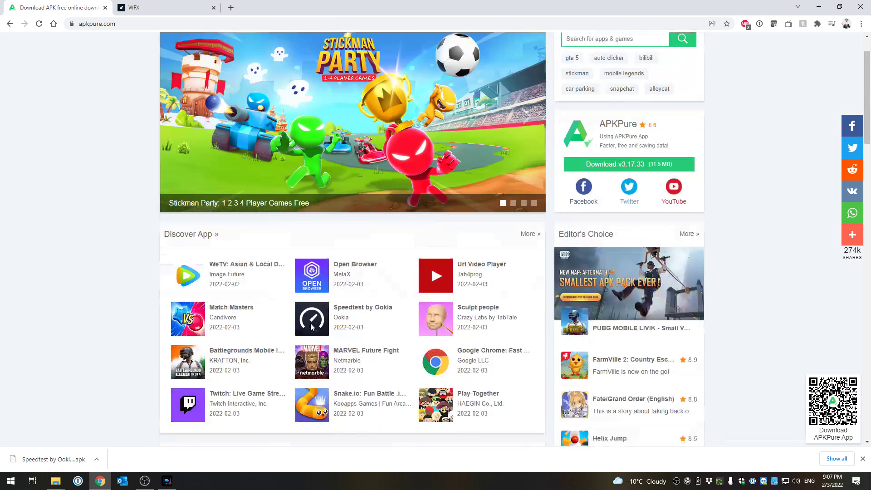
{"action": "scroll", "coordinate": [311, 326], "scroll_direction": "up", "scroll_amount": 1}
{"action": "left_click", "coordinate": [500, 54]}
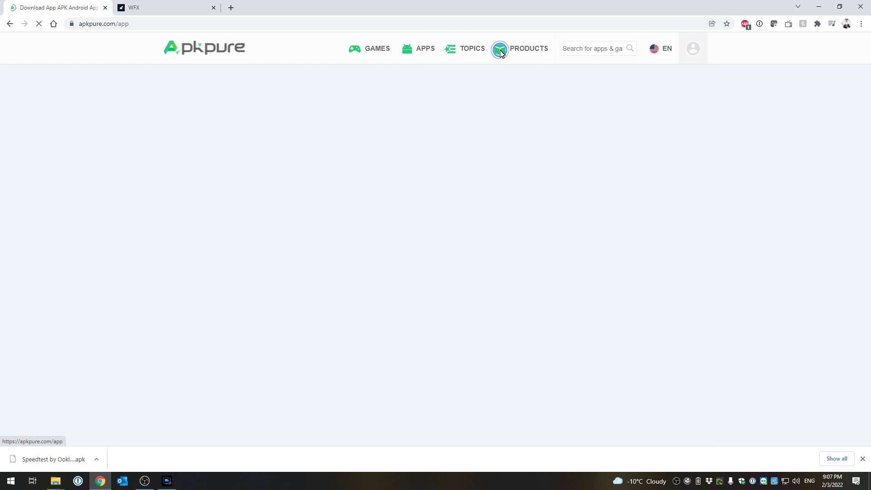
{"action": "scroll", "coordinate": [86, 247], "scroll_direction": "down", "scroll_amount": 2}
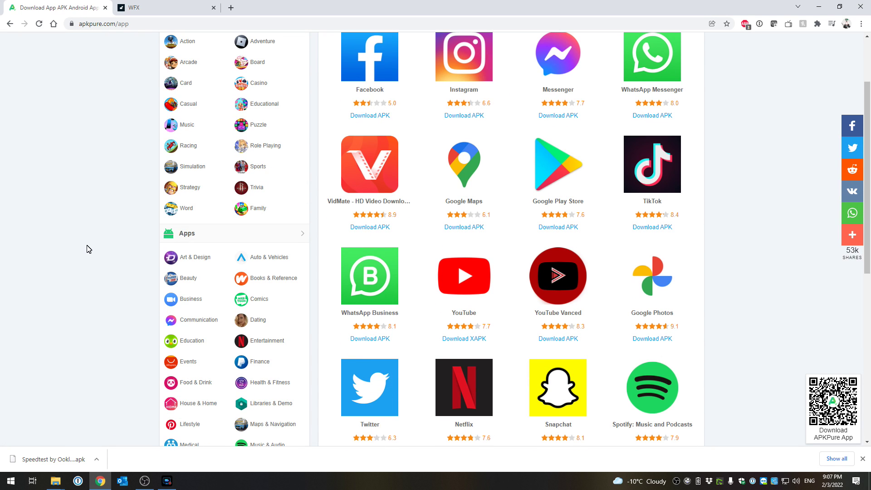
{"action": "scroll", "coordinate": [152, 262], "scroll_direction": "down", "scroll_amount": 1}
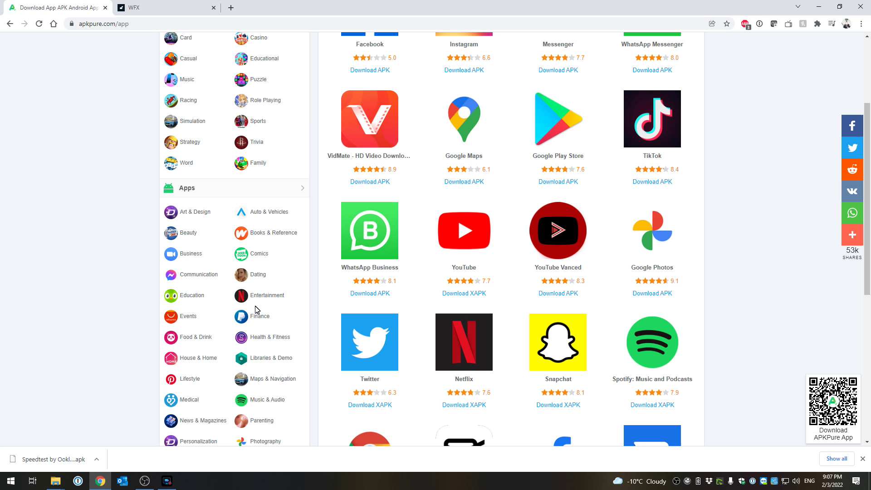
{"action": "left_click", "coordinate": [275, 298]}
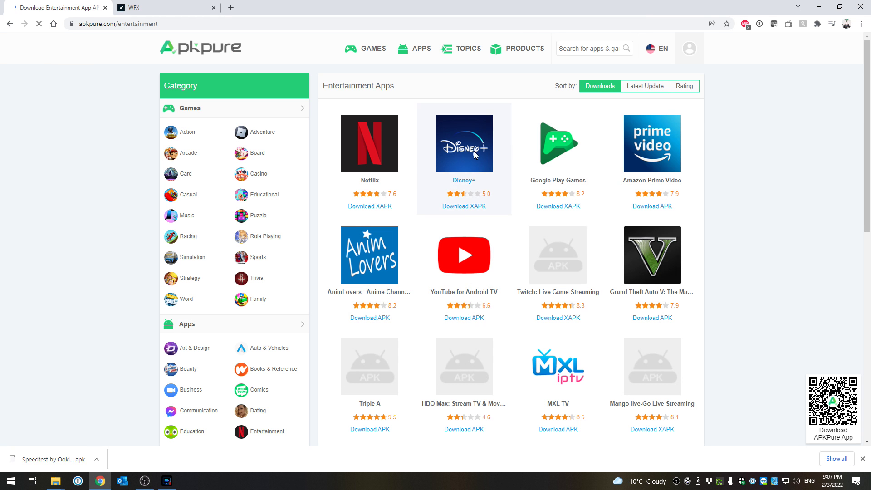
{"action": "scroll", "coordinate": [585, 278], "scroll_direction": "down", "scroll_amount": 4}
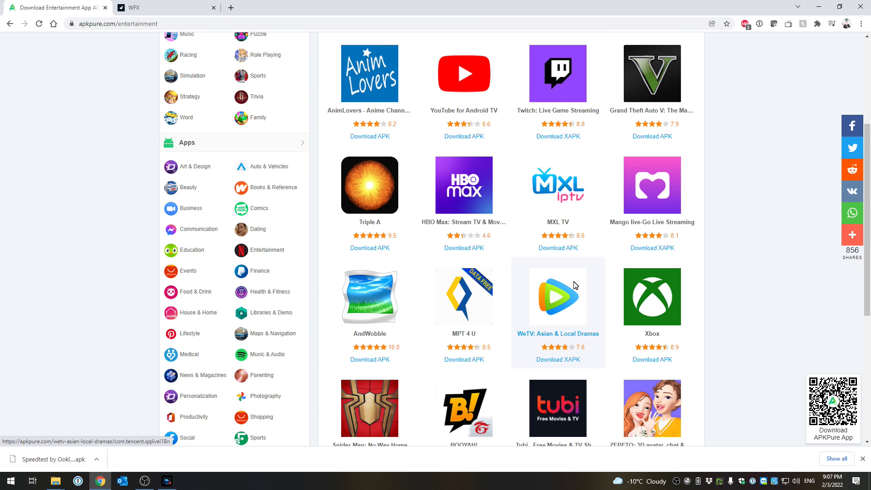
{"action": "scroll", "coordinate": [575, 285], "scroll_direction": "down", "scroll_amount": 5}
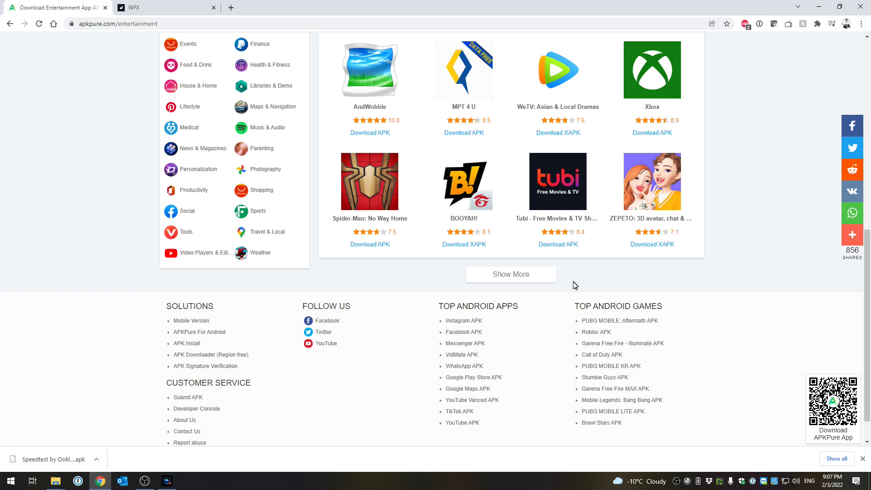
{"action": "left_click", "coordinate": [564, 181]}
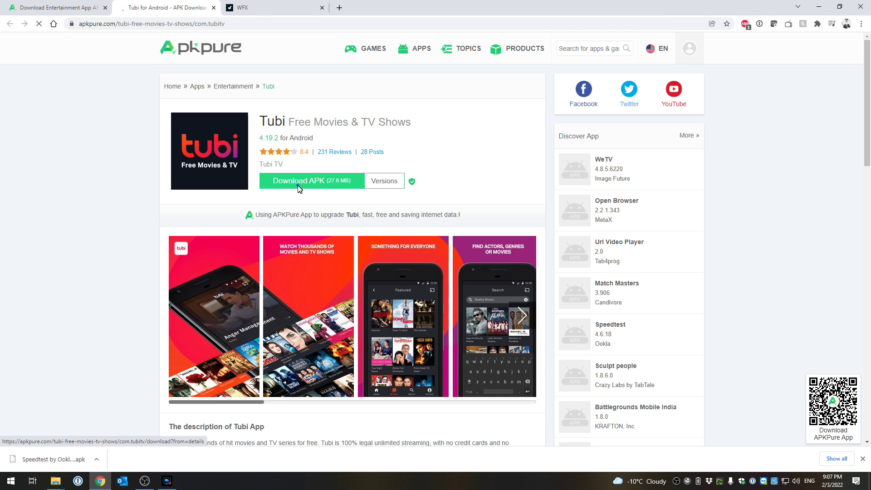
{"action": "left_click", "coordinate": [298, 184]}
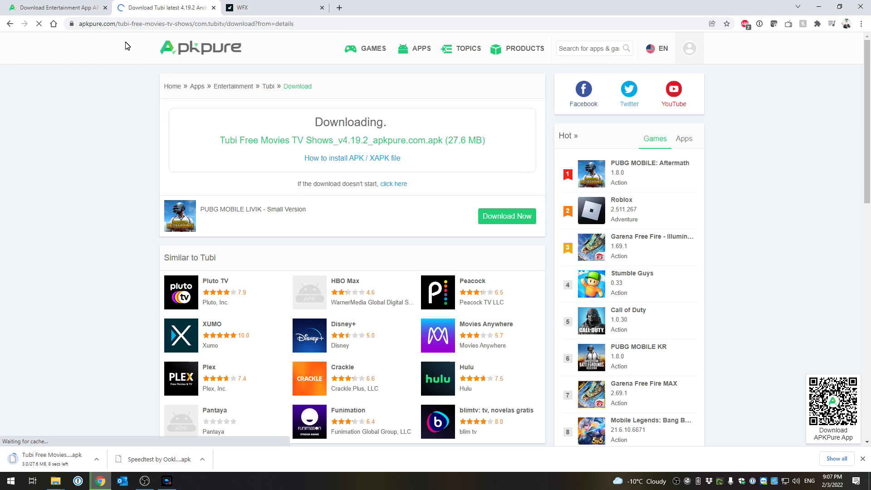
Upload Tubi Free Movies TV Shows_v4.19.2 APK from the PC's Downloads folder to the Fire TV.
{"action": "left_click", "coordinate": [277, 9]}
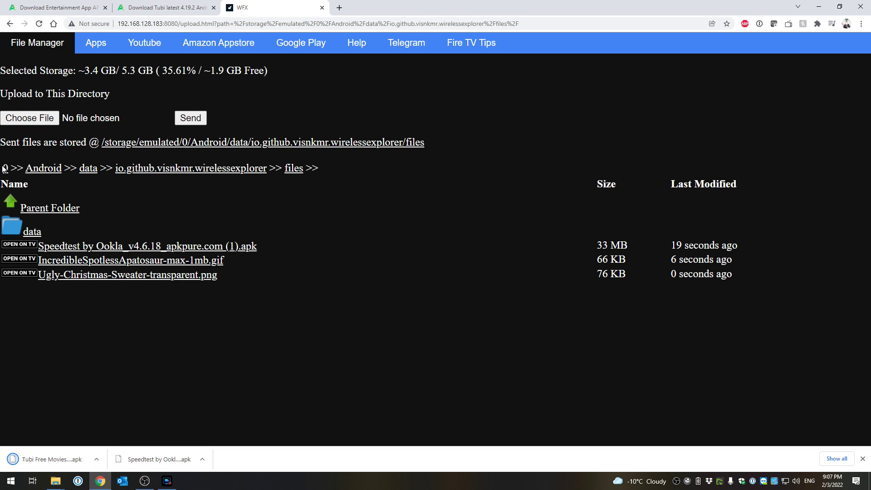
{"action": "left_click", "coordinate": [26, 123]}
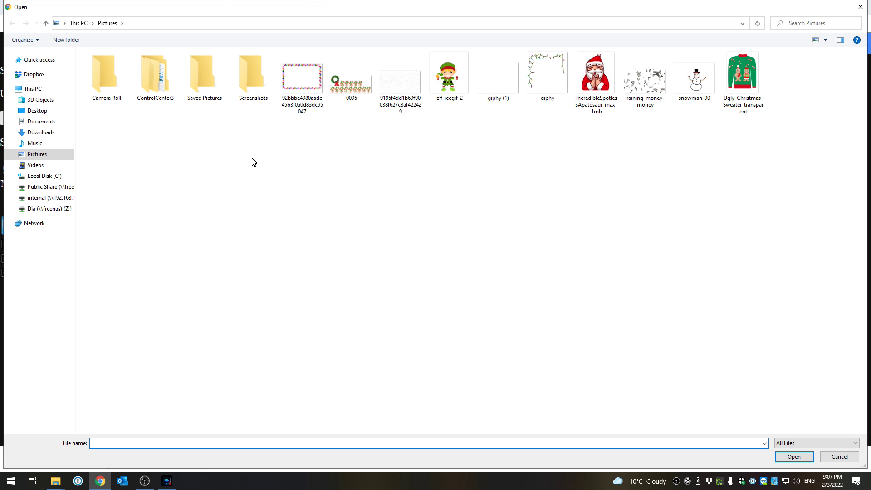
{"action": "left_click", "coordinate": [50, 133]}
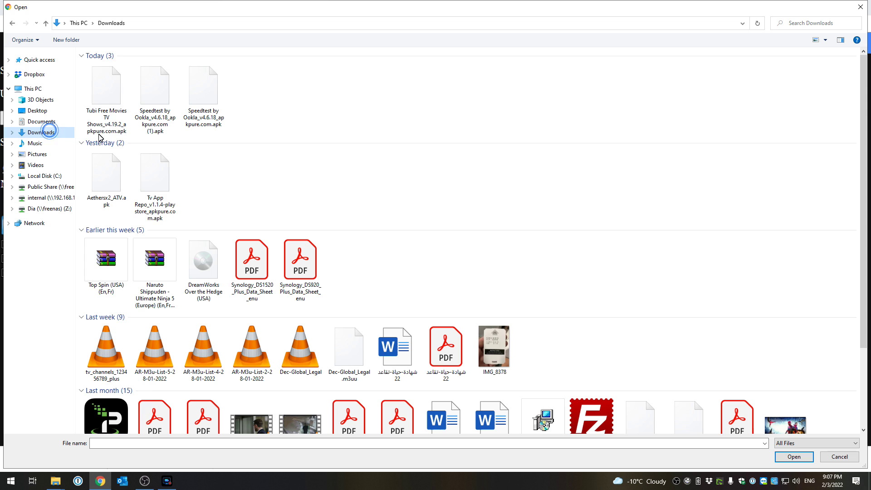
{"action": "double_click", "coordinate": [111, 91]}
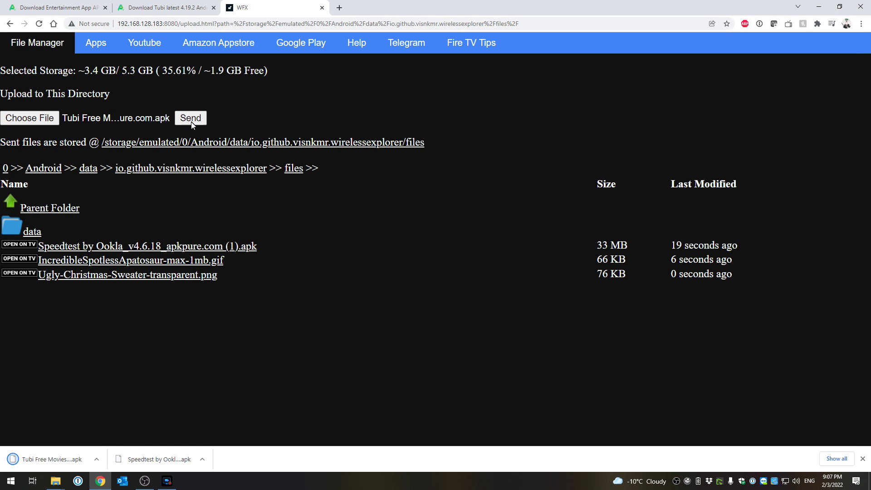
{"action": "left_click", "coordinate": [192, 120]}
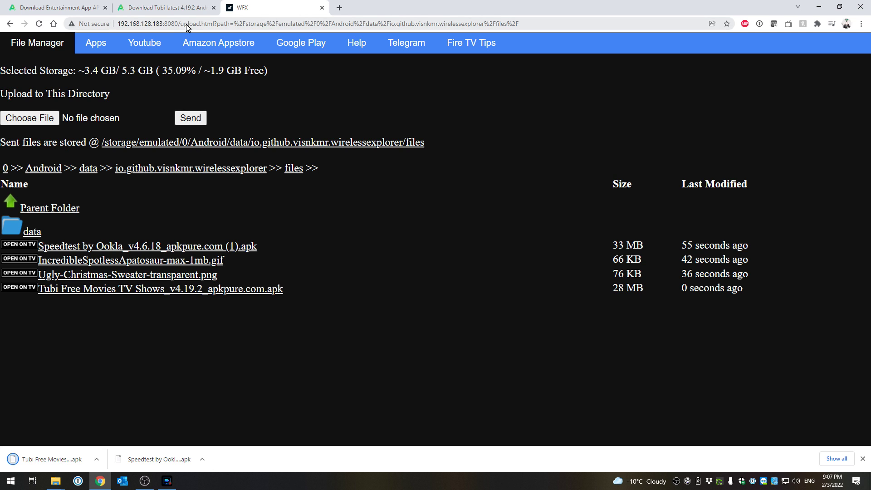
Reload the file manager root at 192.168.128.183:8080 and open the Downloader folder with its four APKs.
{"action": "left_click_drag", "start_coordinate": [519, 24], "coordinate": [181, 24]}
{"action": "type", "text": "u"}
{"action": "key", "text": "Return"}
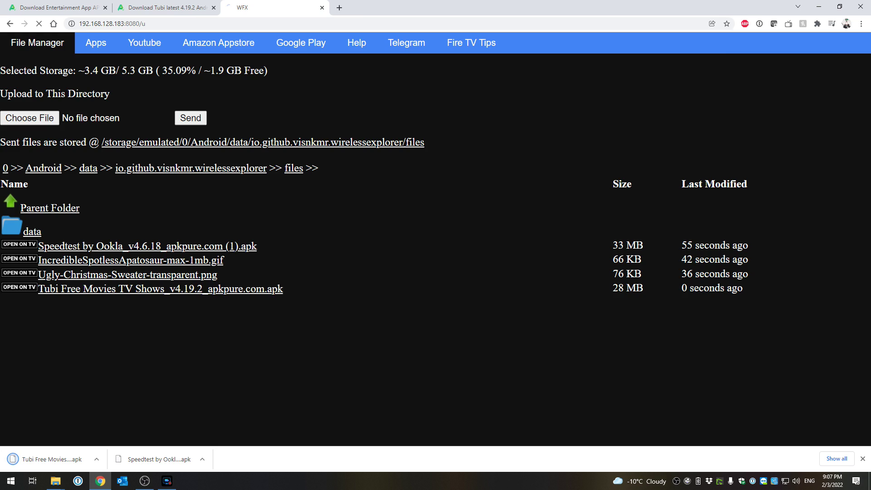
{"action": "left_click", "coordinate": [204, 25]}
{"action": "left_click", "coordinate": [241, 25]}
{"action": "key", "text": "BackSpace"}
{"action": "key", "text": "BackSpace"}
{"action": "key", "text": "Return"}
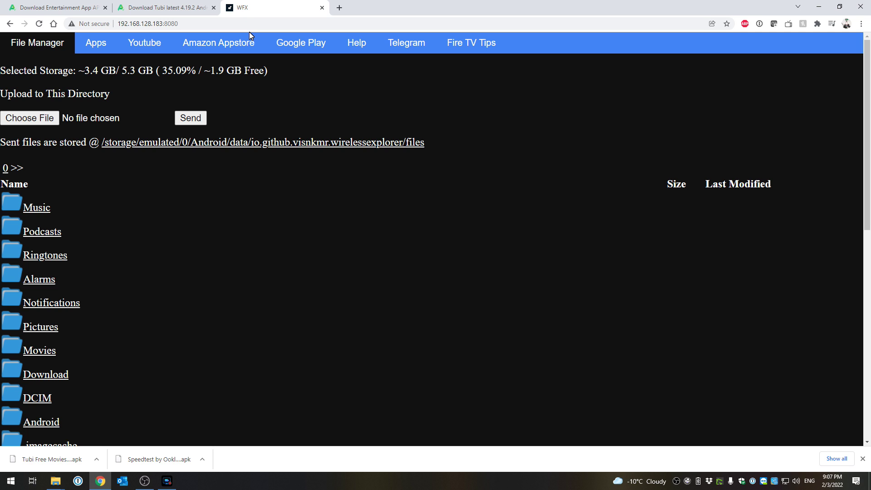
{"action": "scroll", "coordinate": [172, 236], "scroll_direction": "down", "scroll_amount": 9}
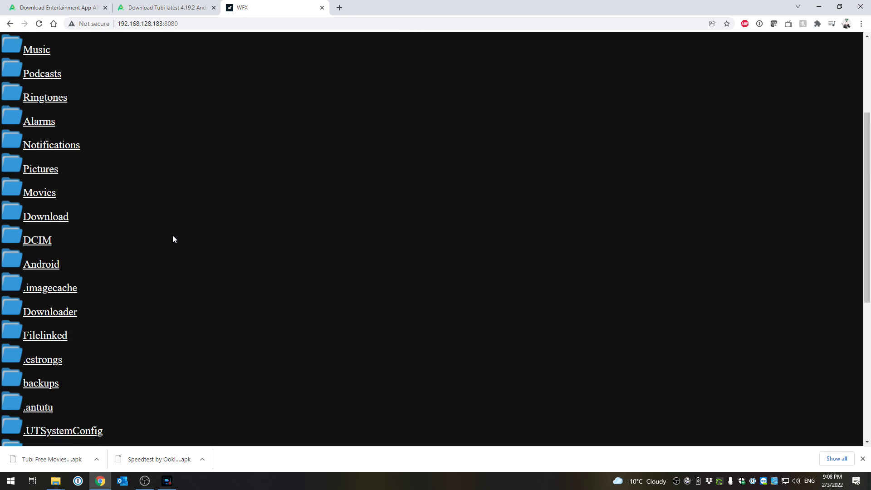
{"action": "scroll", "coordinate": [175, 237], "scroll_direction": "up", "scroll_amount": 3}
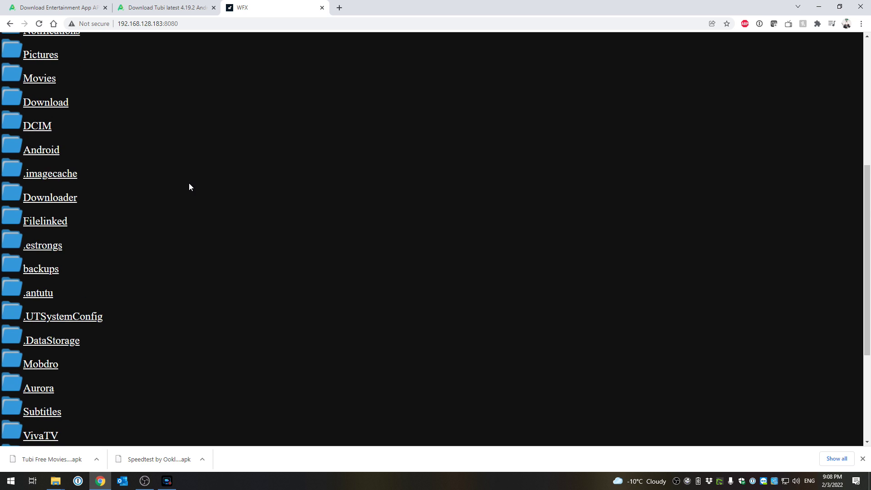
{"action": "left_click", "coordinate": [58, 197]}
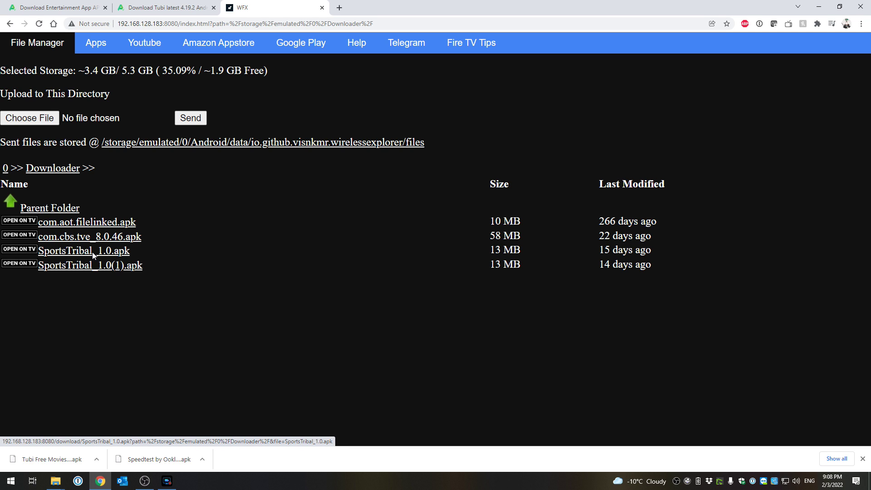
Download SportsTribal_1.0.apk to the PC and view it in its Downloads folder.
{"action": "left_click", "coordinate": [93, 255]}
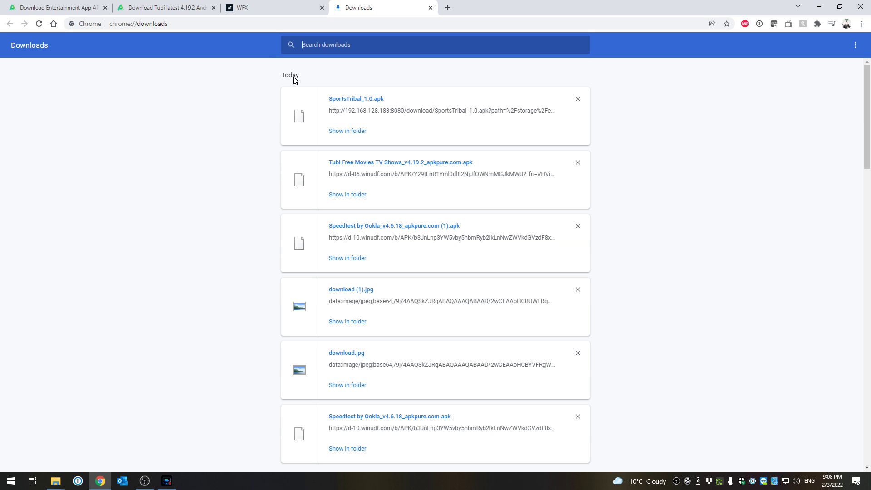
{"action": "left_click", "coordinate": [353, 132]}
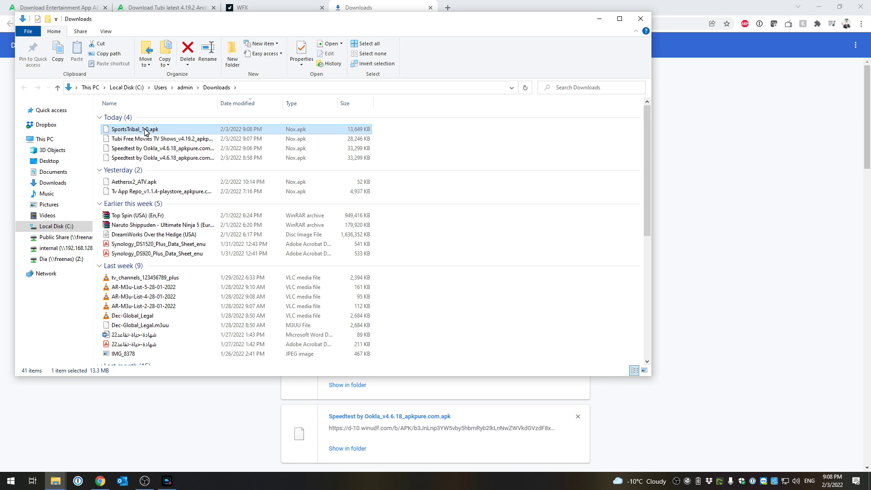
{"action": "left_click", "coordinate": [797, 140]}
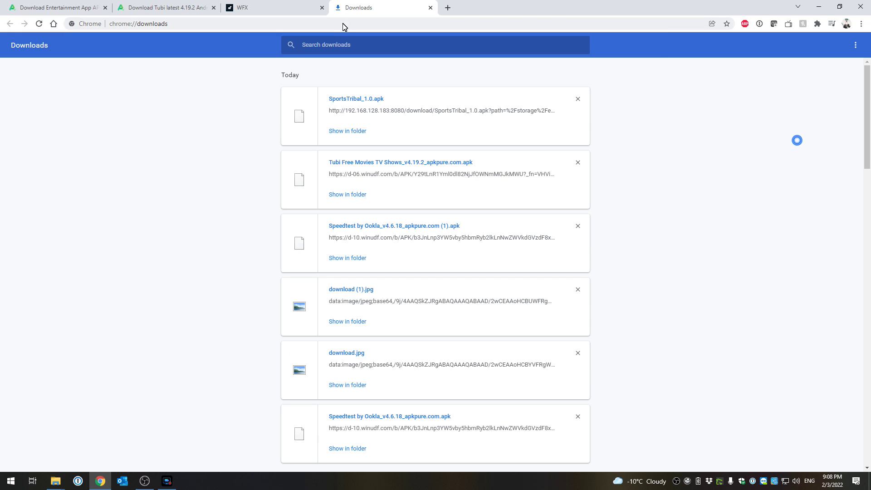
Return to the Fire TV's files folder holding the Speedtest APK, GIF, PNG and Tubi APK.
{"action": "left_click", "coordinate": [284, 8]}
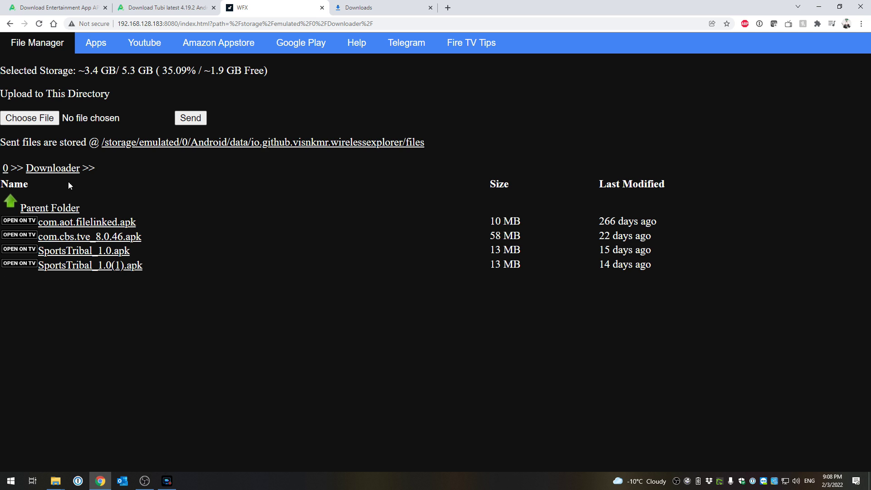
{"action": "left_click", "coordinate": [149, 143]}
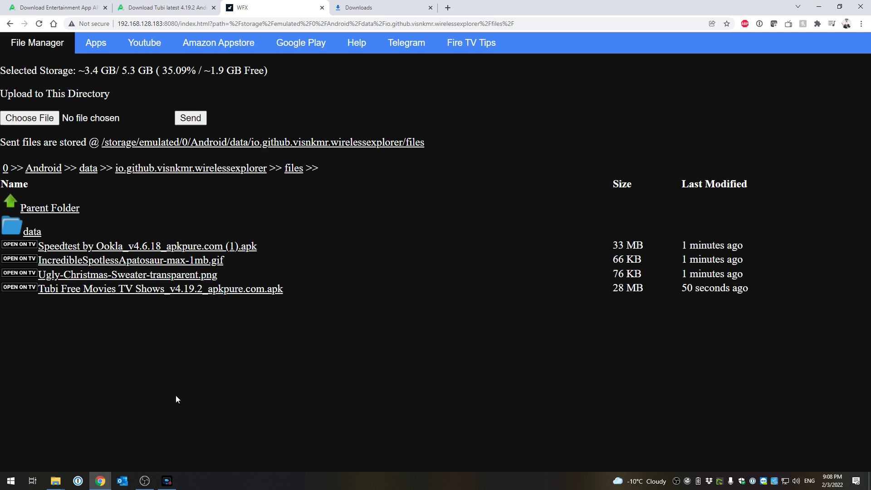
{"action": "left_click", "coordinate": [167, 480]}
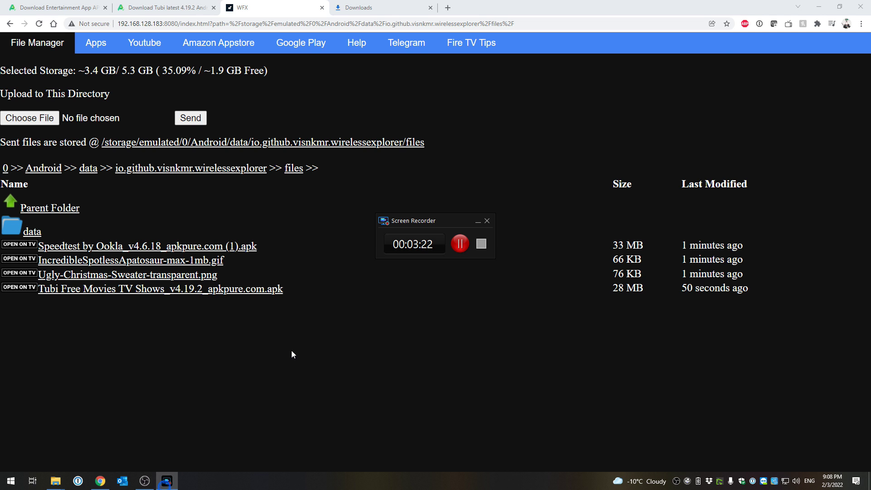
Open the received-files browser and view the Santa GIF full-screen.
{"action": "left_click", "coordinate": [461, 244]}
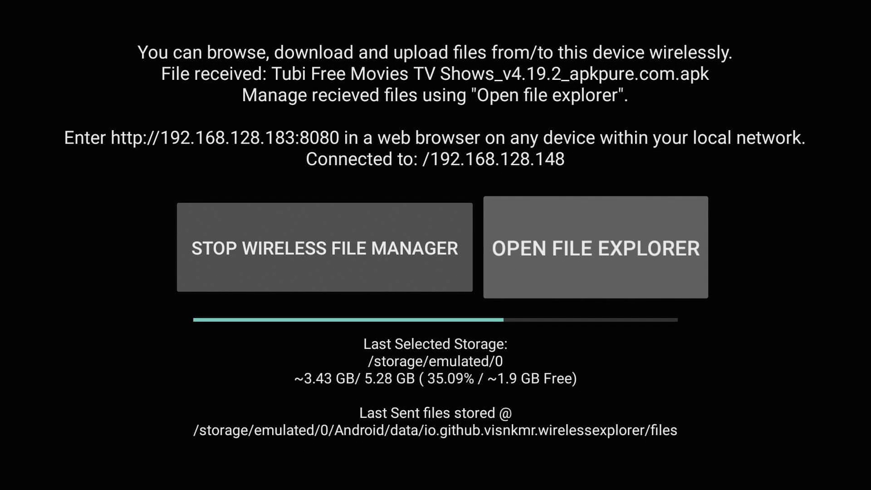
{"action": "key", "text": "Left"}
{"action": "key", "text": "Right"}
{"action": "key", "text": "Return"}
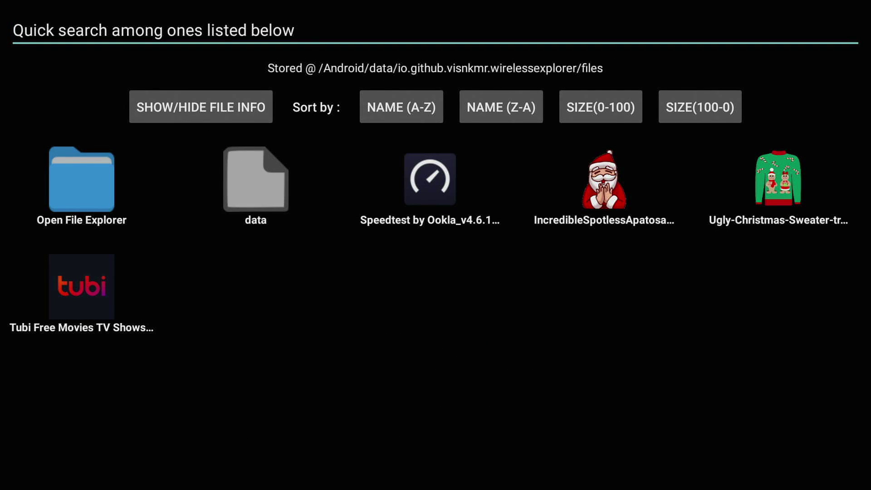
{"action": "key", "text": "Down"}
{"action": "key", "text": "Down"}
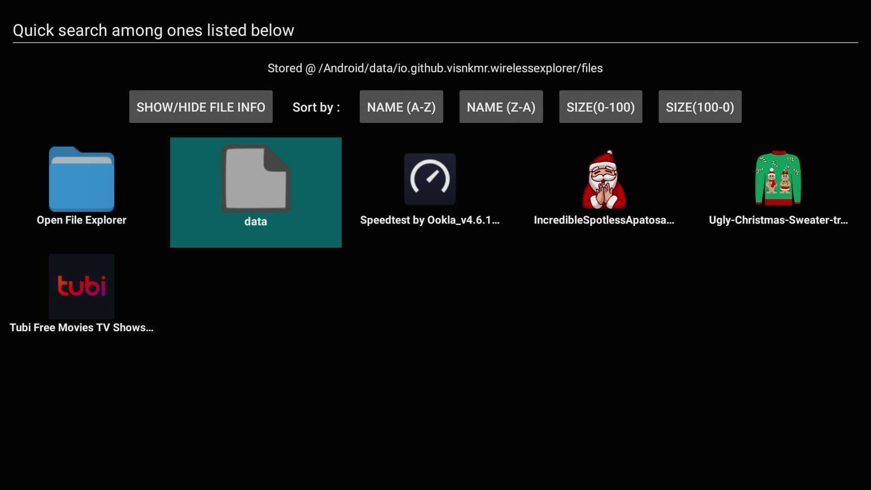
{"action": "key", "text": "Right"}
{"action": "key", "text": "Right"}
{"action": "key", "text": "Return"}
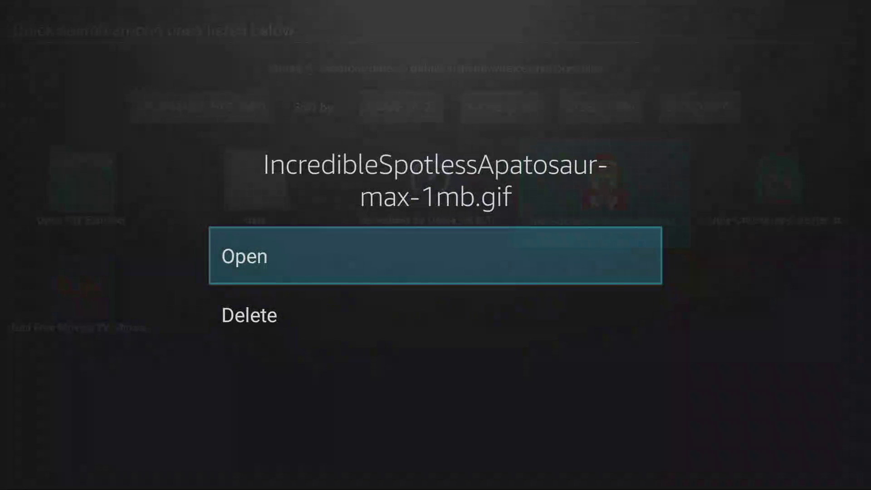
{"action": "key", "text": "Return"}
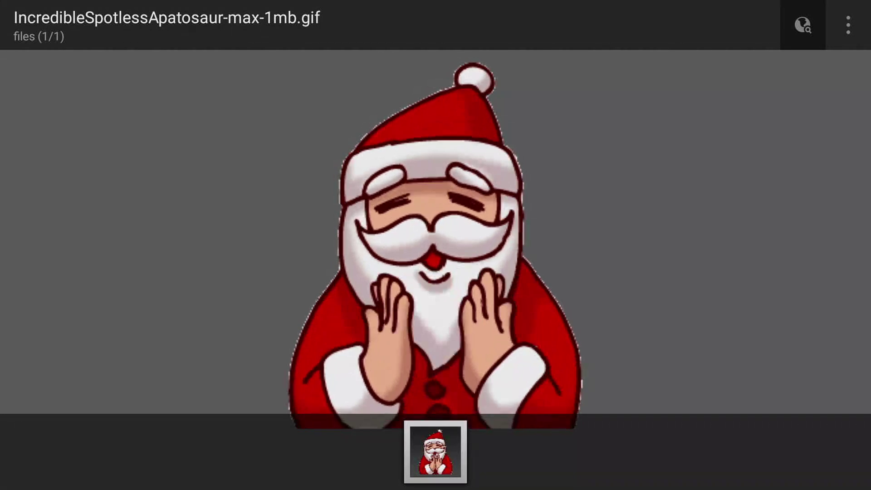
{"action": "key", "text": "Escape"}
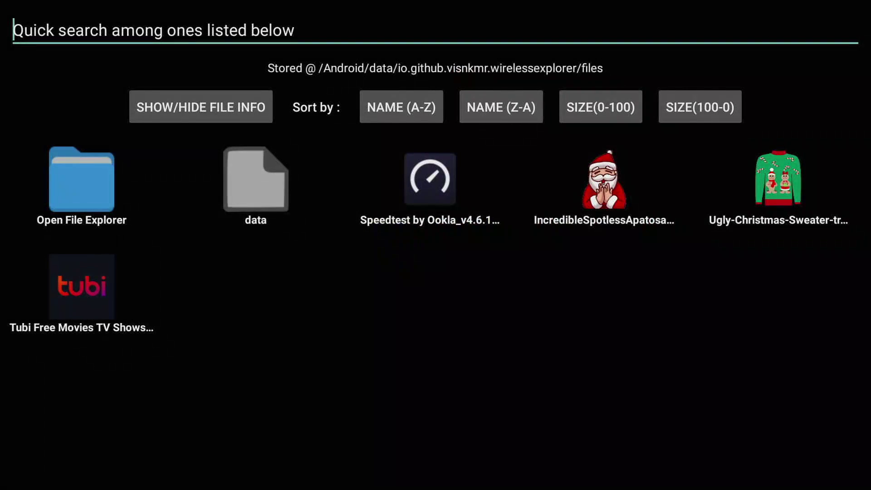
View the Christmas sweater image full-screen.
{"action": "key", "text": "Down"}
{"action": "key", "text": "Right"}
{"action": "key", "text": "Right"}
{"action": "key", "text": "Down"}
{"action": "key", "text": "Right"}
{"action": "key", "text": "Right"}
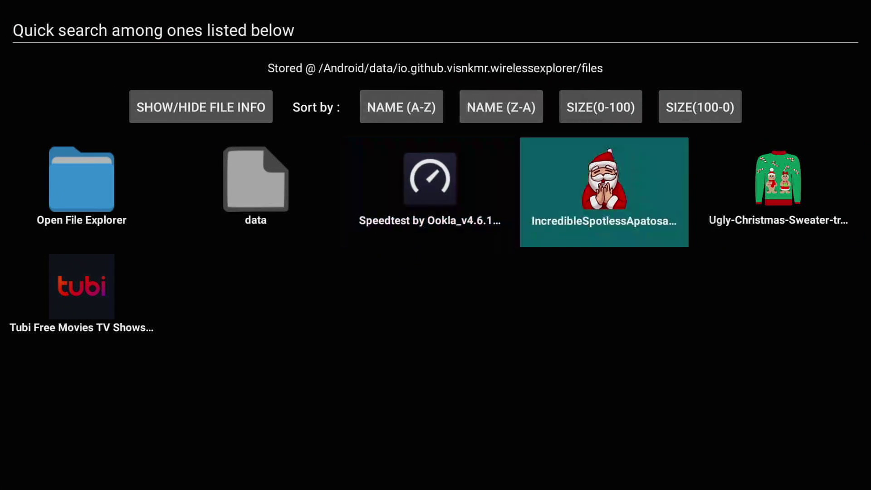
{"action": "key", "text": "Return"}
{"action": "key", "text": "Return"}
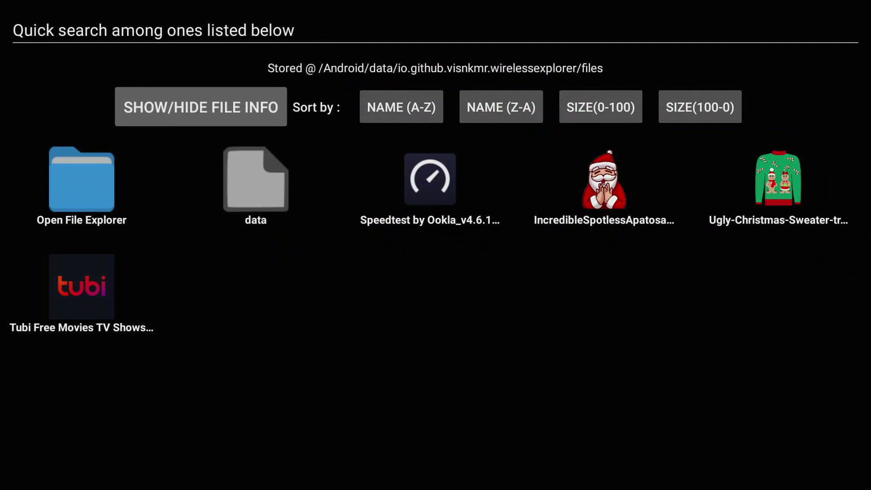
Return to the received files and bring up the actions for the Tubi APK.
{"action": "key", "text": "Down"}
{"action": "key", "text": "Right"}
{"action": "key", "text": "Left"}
{"action": "key", "text": "Left"}
{"action": "key", "text": "Down"}
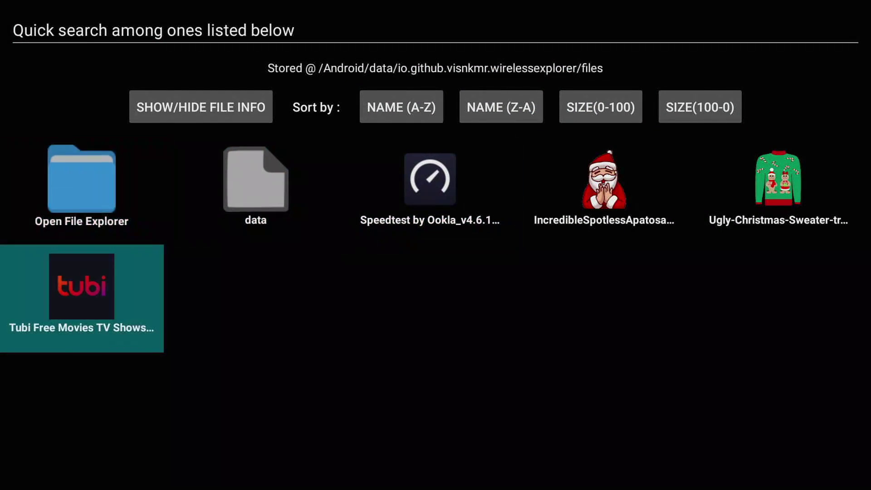
{"action": "key", "text": "Return"}
{"action": "key", "text": "Return"}
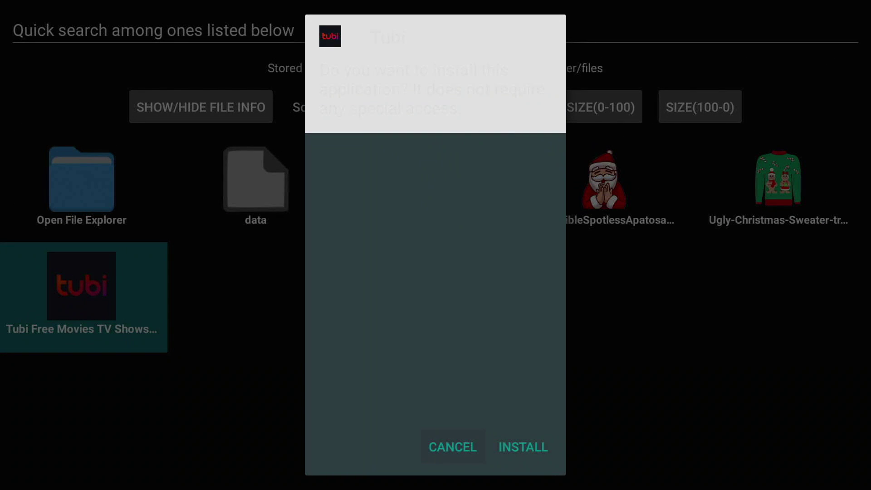
Open the Tubi APK to launch its installer and begin installing Tubi.
{"action": "key", "text": "Return"}
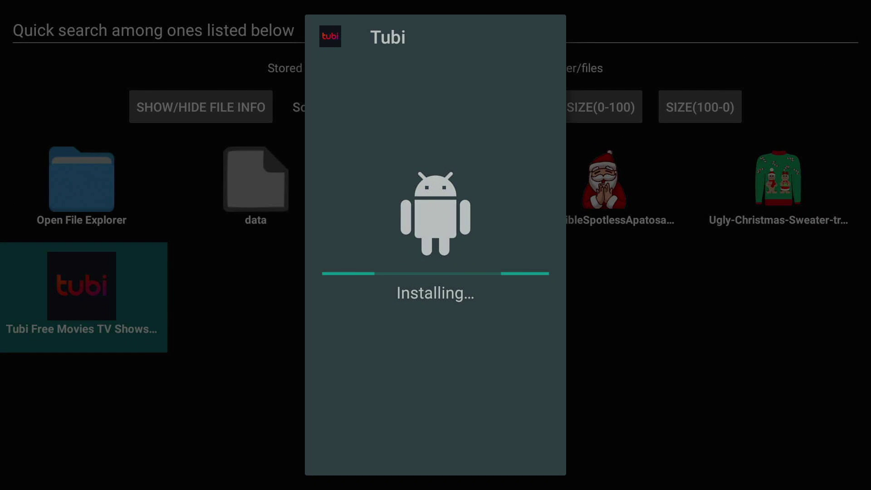